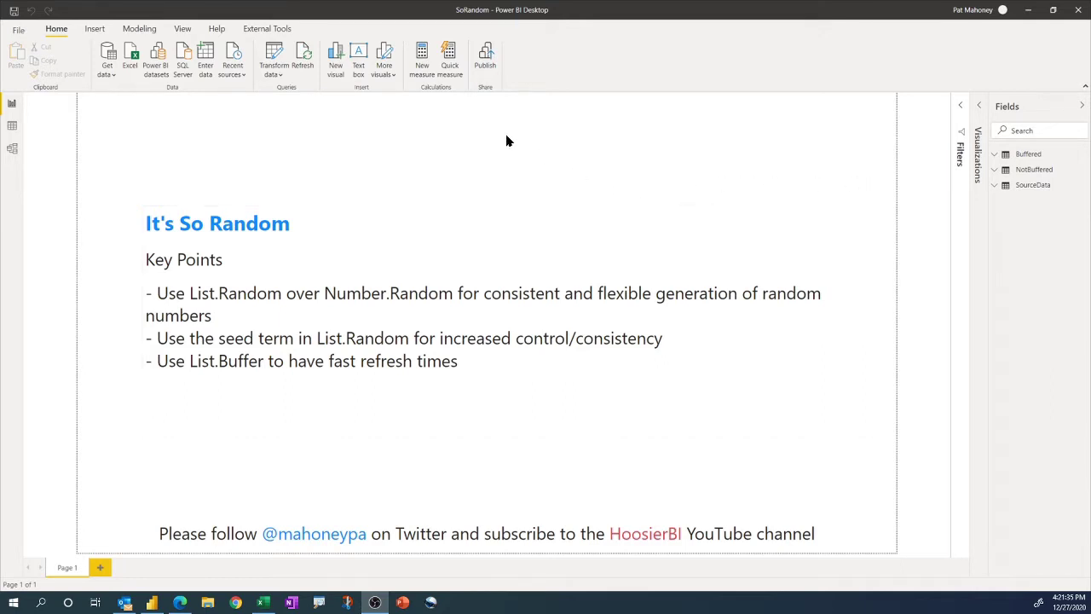
Open the Power Query Editor to transform the data and create a new blank query.
click(276, 58)
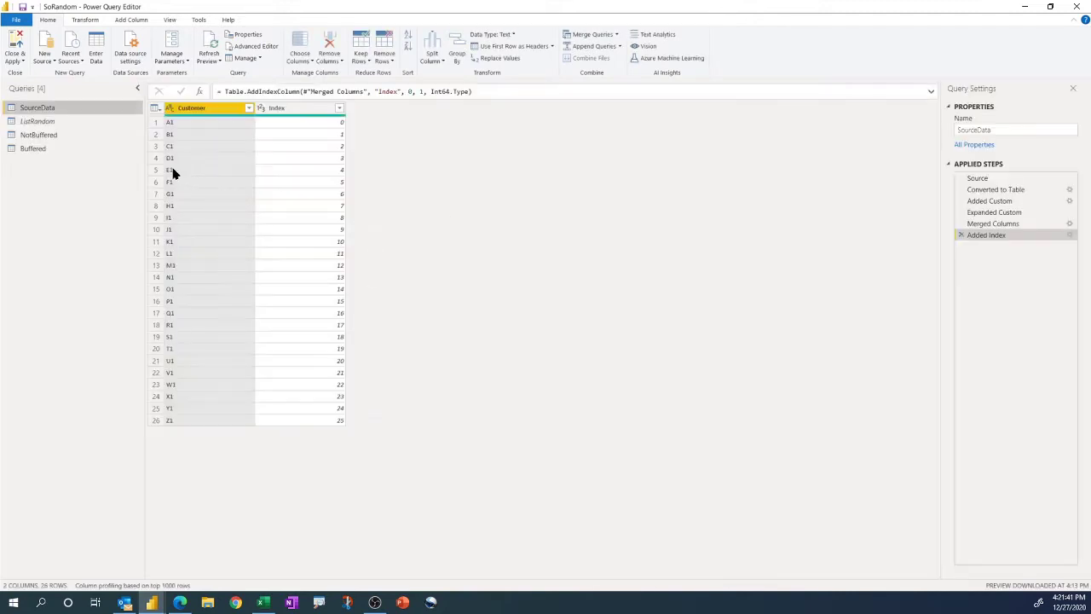
right_click(52, 174)
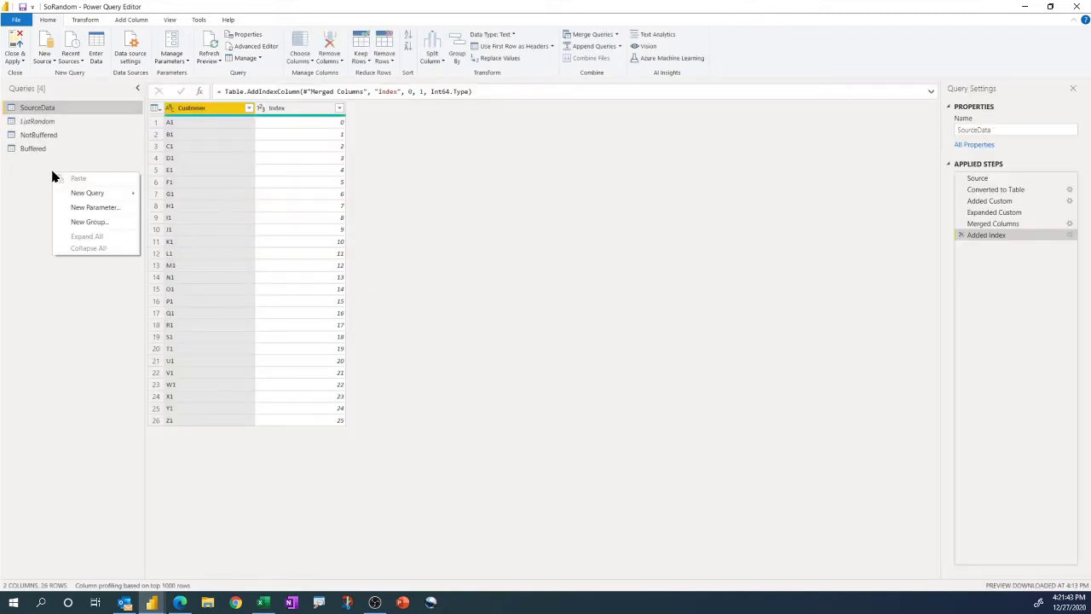
mouse_move(93, 192)
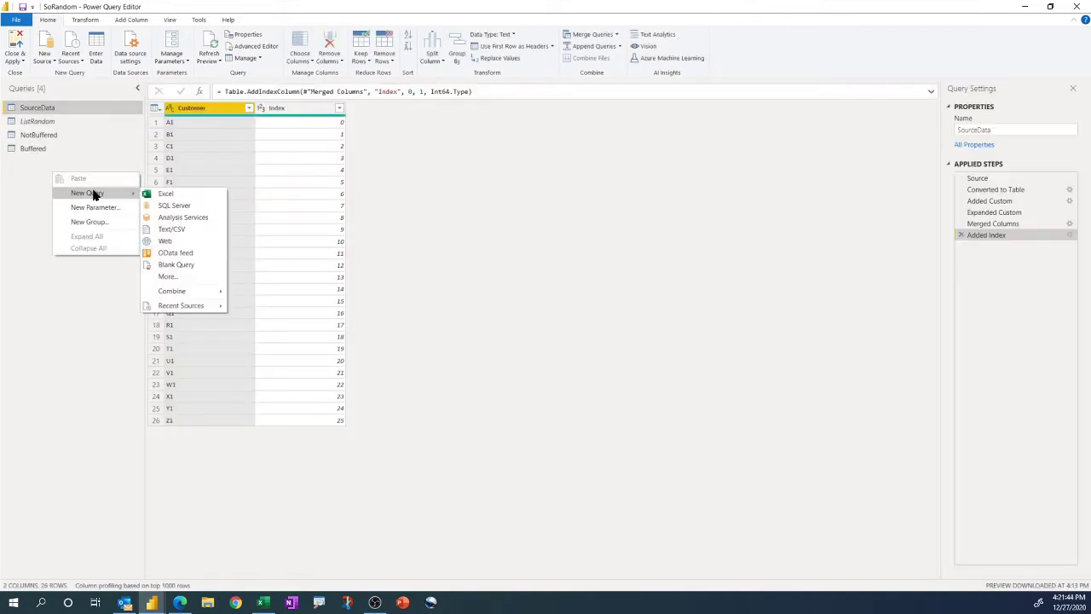
click(191, 265)
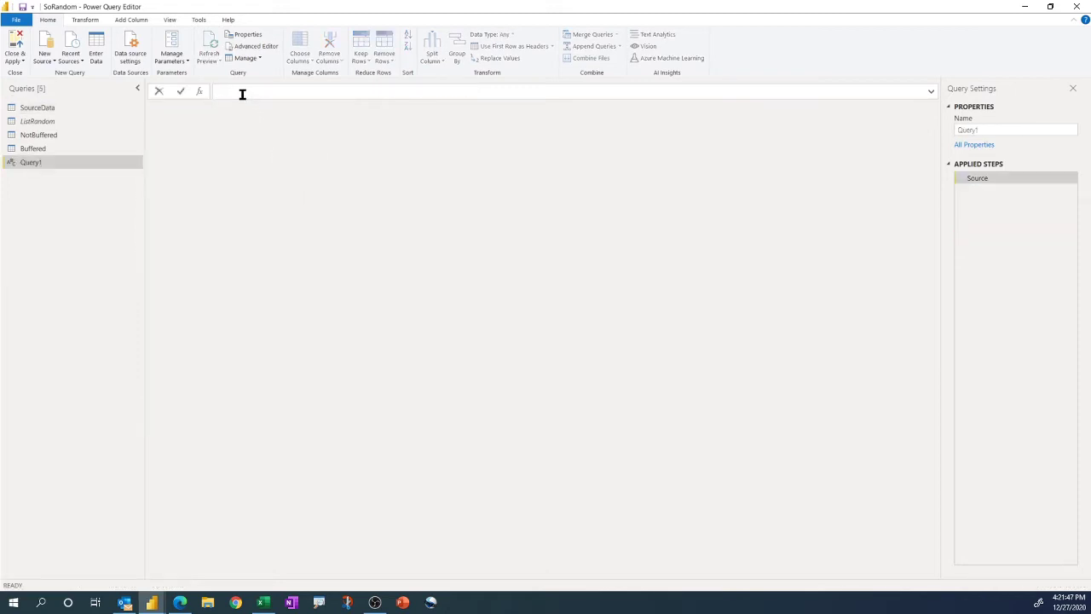
Enter =Number.Random() as the source formula of the blank query.
click(242, 94)
text(=N)
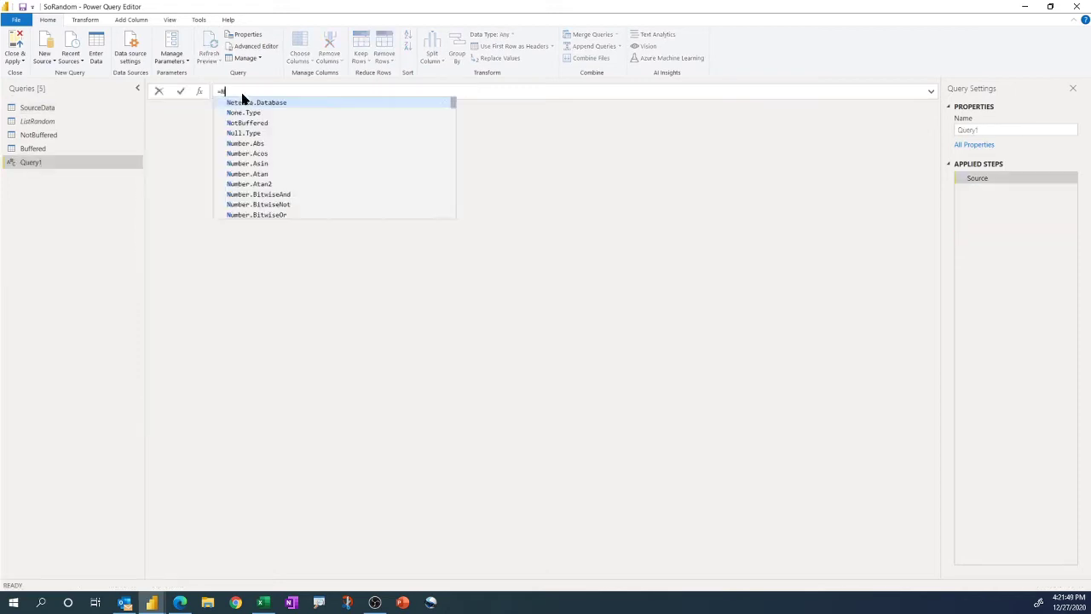
text(umber.Random())
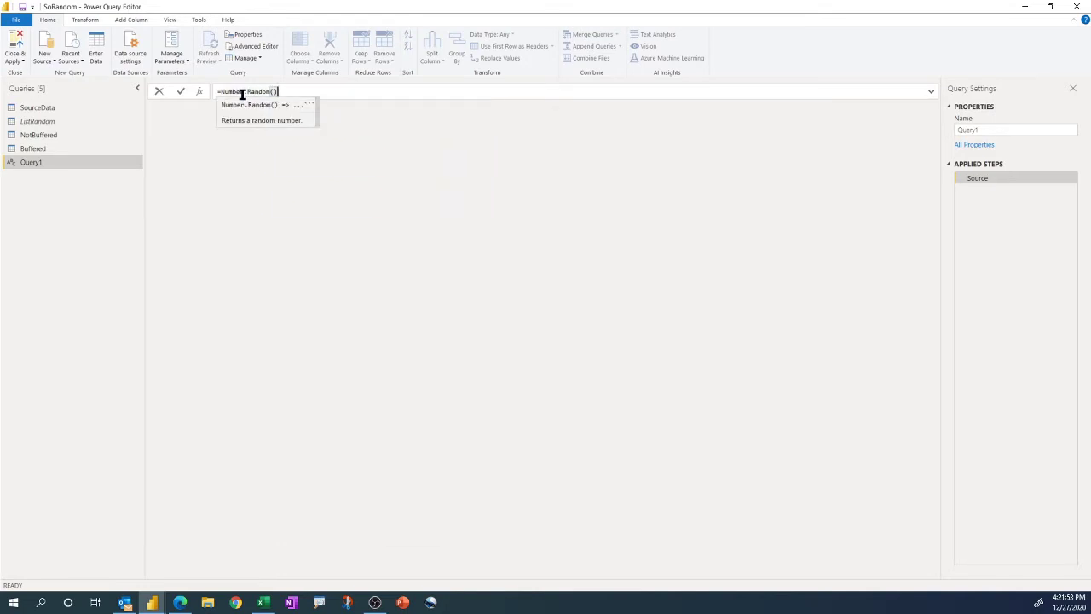
key(Return)
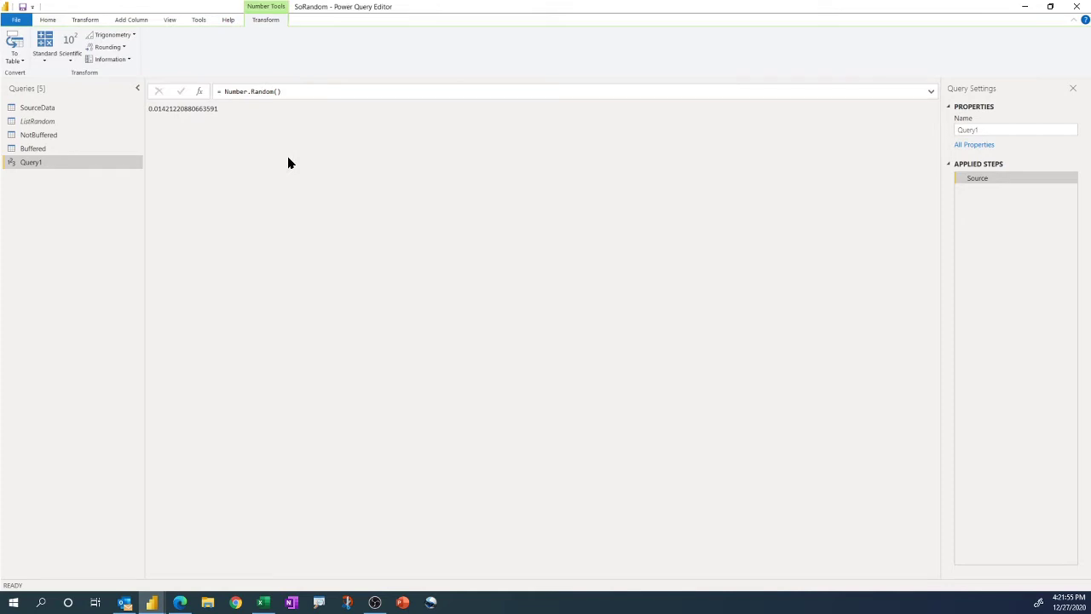
Refresh the query preview several times to see how the single random number behaves.
click(48, 19)
click(211, 40)
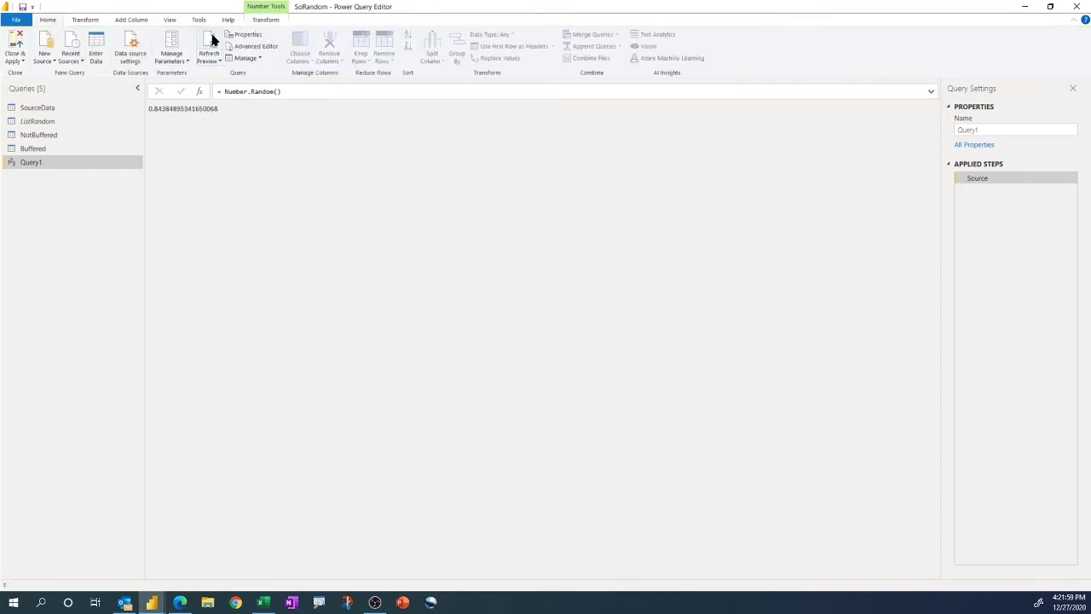
click(211, 40)
click(213, 40)
Replace the source formula with = {"A".."Z"} and convert the resulting list to a table with the default settings.
drag(298, 93, 225, 94)
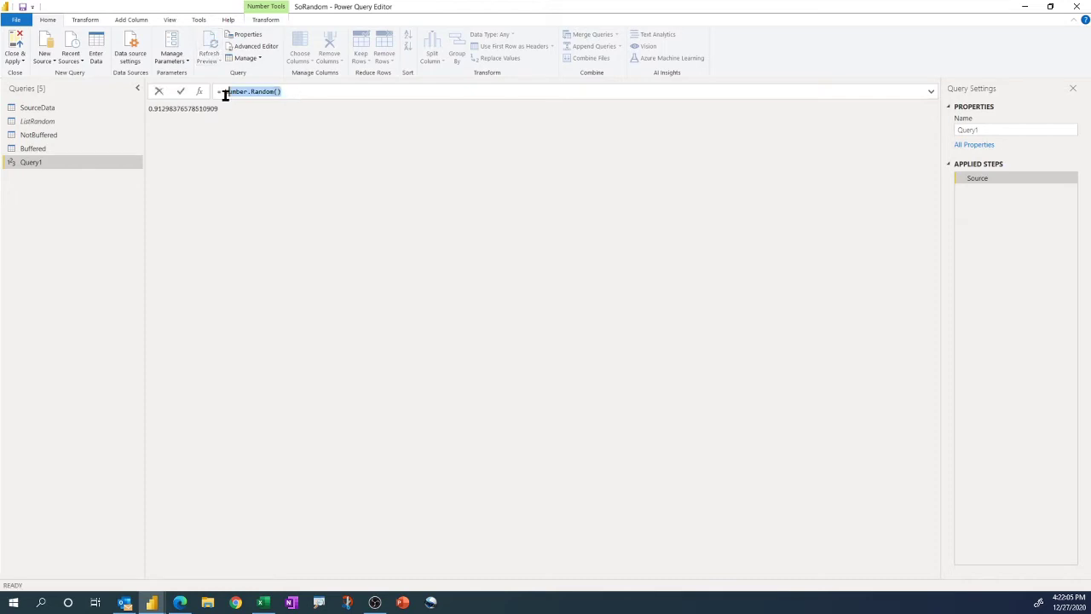
key(BackSpace)
text({"A".."Z)
key(Return)
click(15, 44)
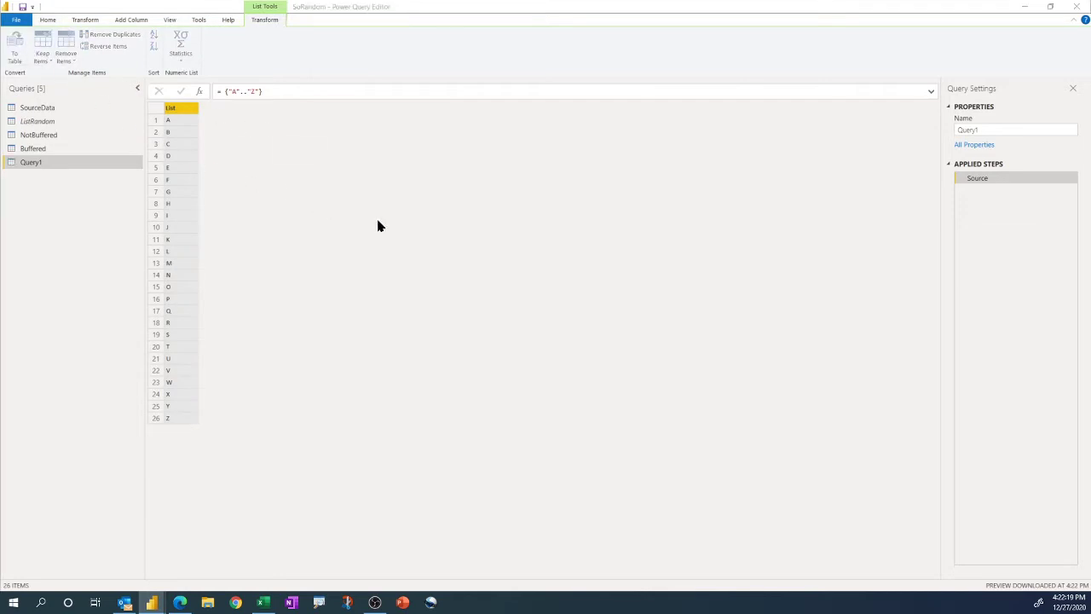
click(668, 347)
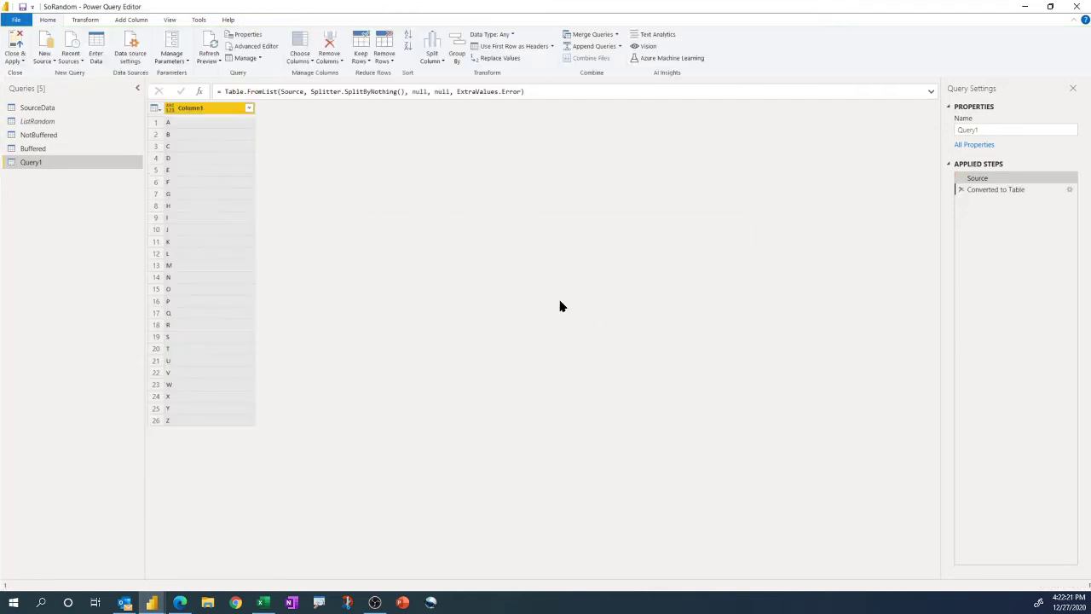
Add a custom column named Rnd with the formula Number.Random().
click(133, 21)
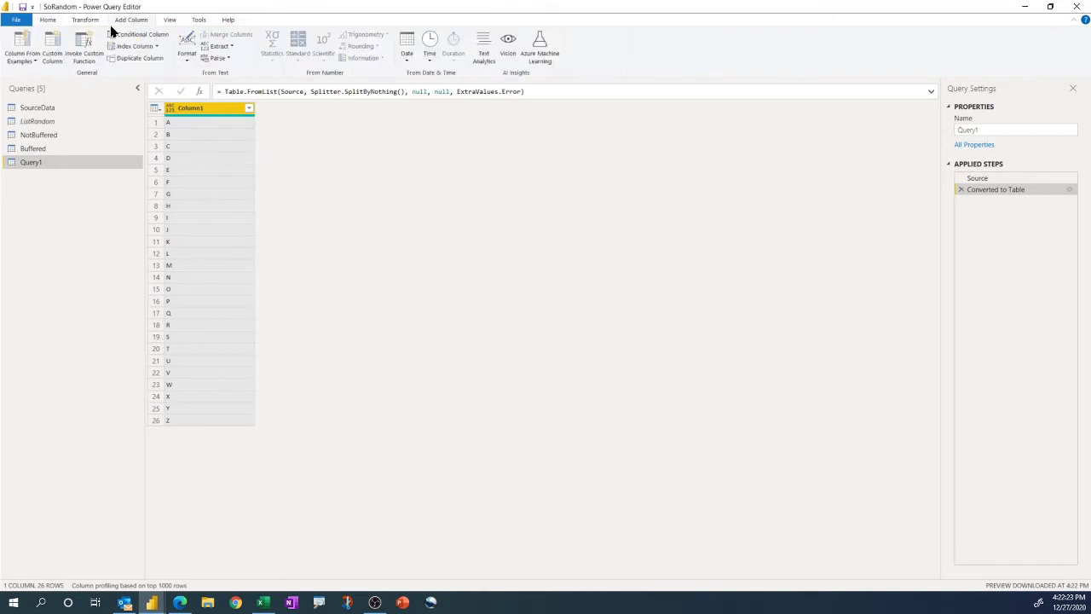
click(55, 47)
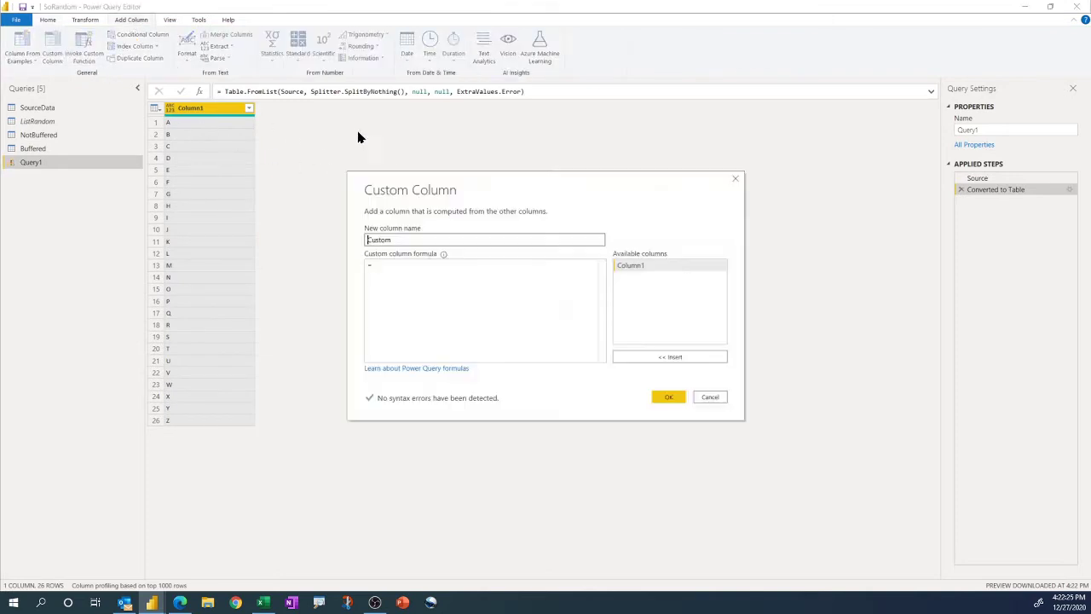
double_click(399, 239)
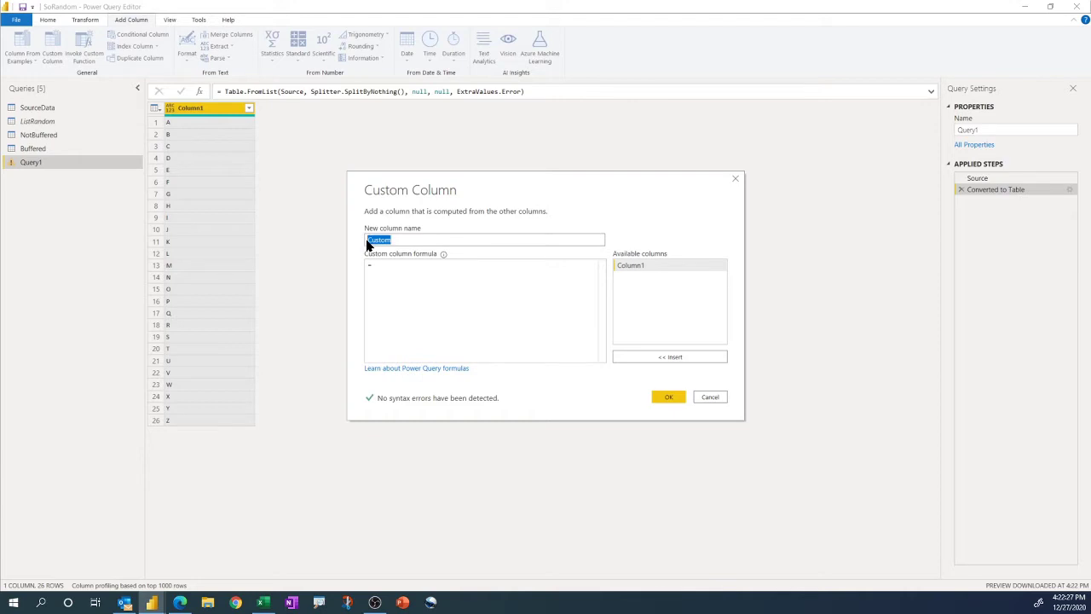
text(Rnd)
click(393, 265)
text(Number.Random()
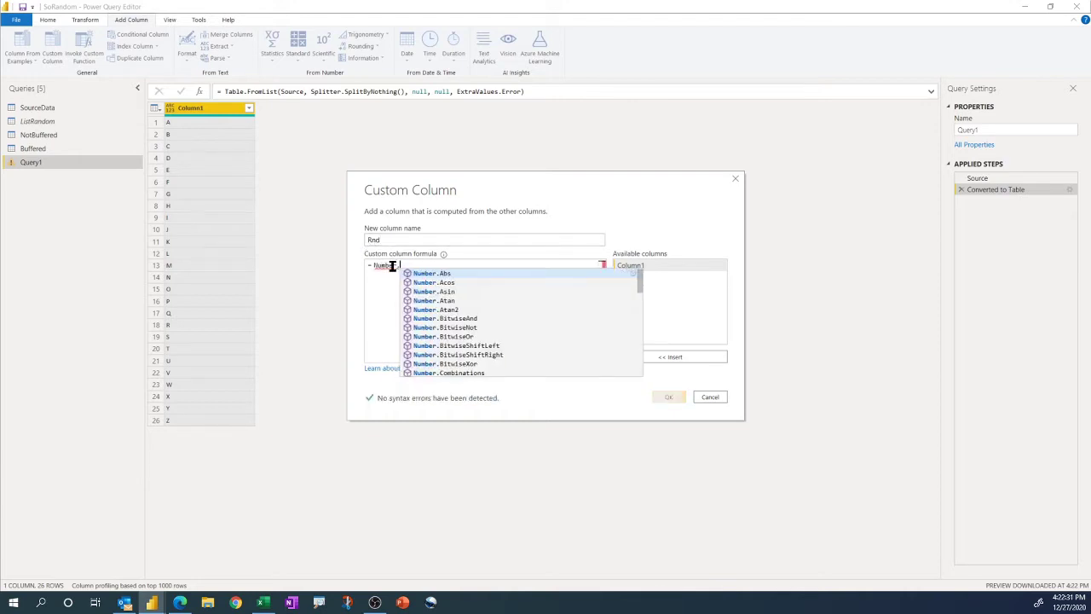
text())
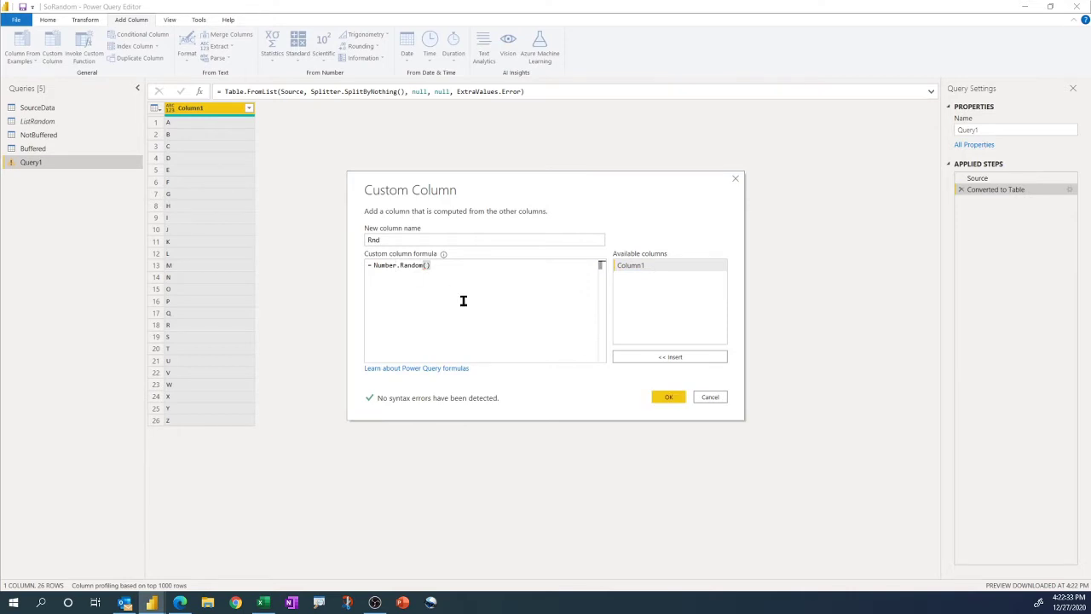
click(668, 396)
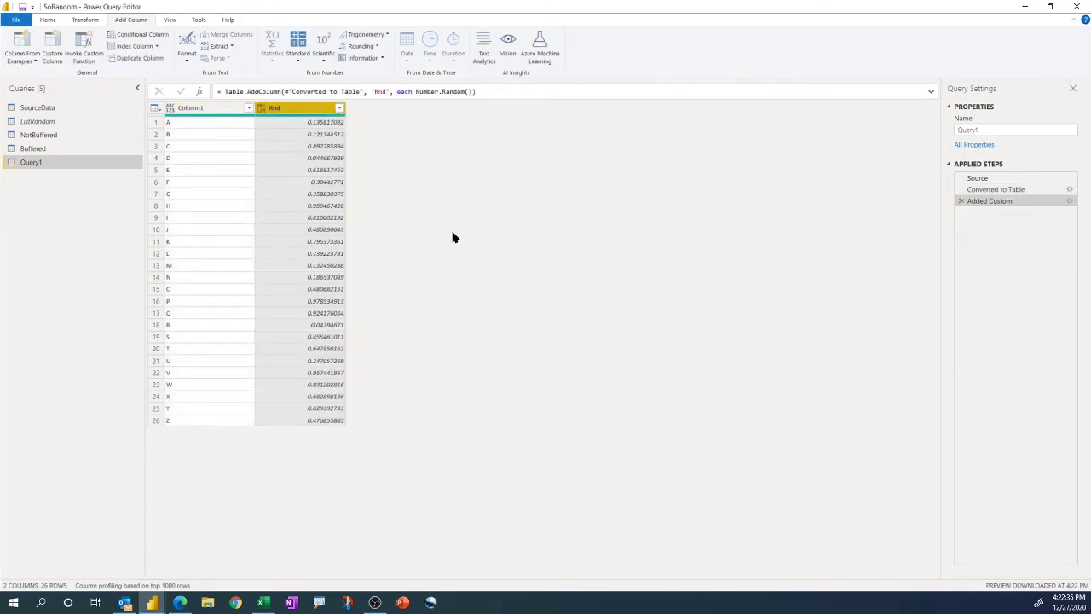
Refresh the table preview repeatedly to examine the random values in the Rnd column.
click(48, 19)
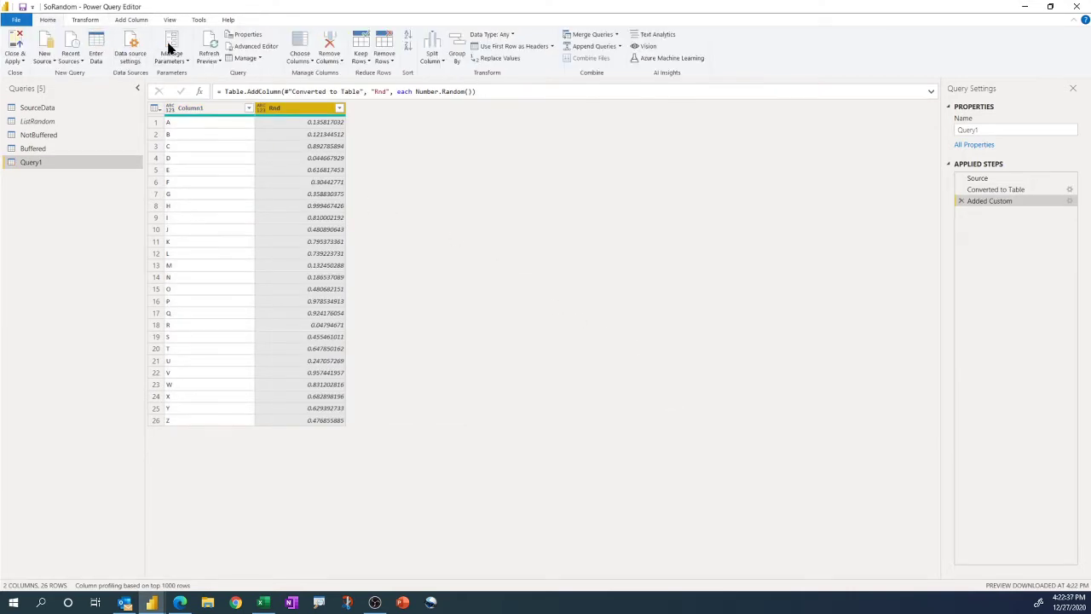
click(205, 40)
click(205, 40)
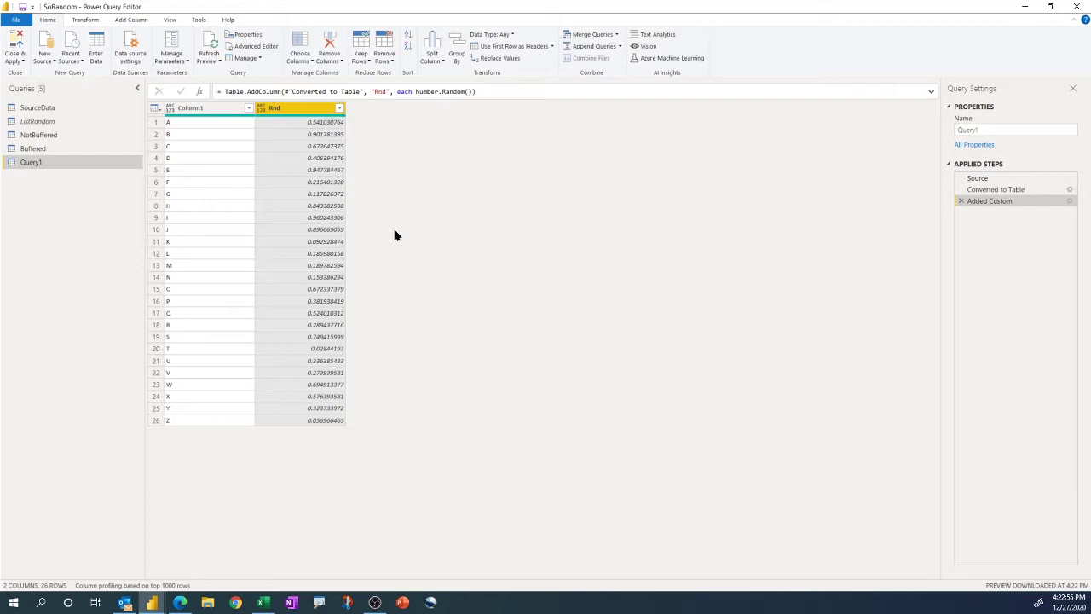
Add the suffix 1 to every value in Column1.
click(214, 109)
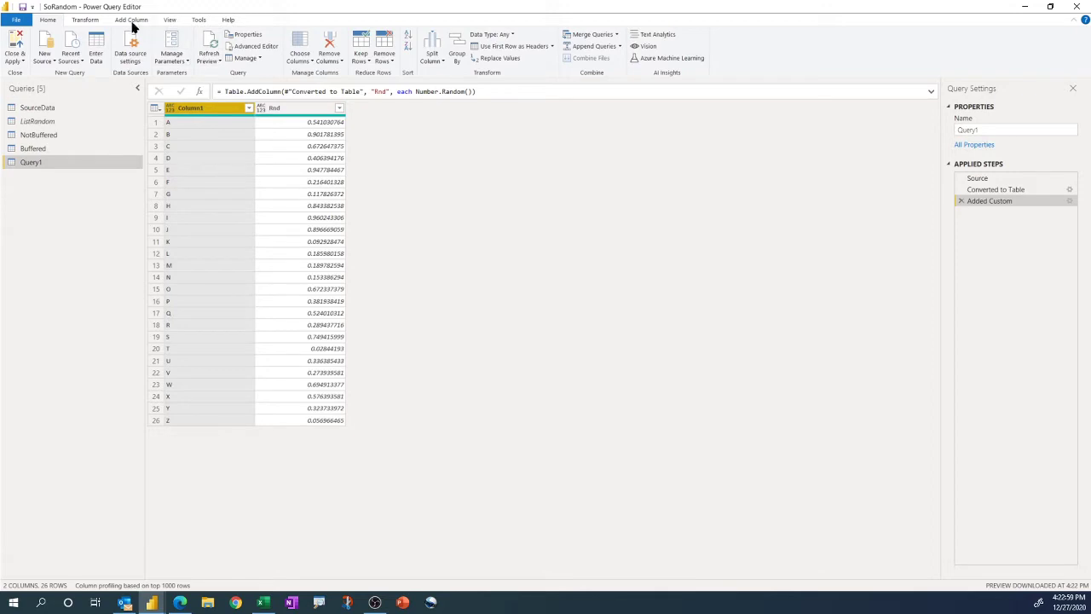
click(84, 20)
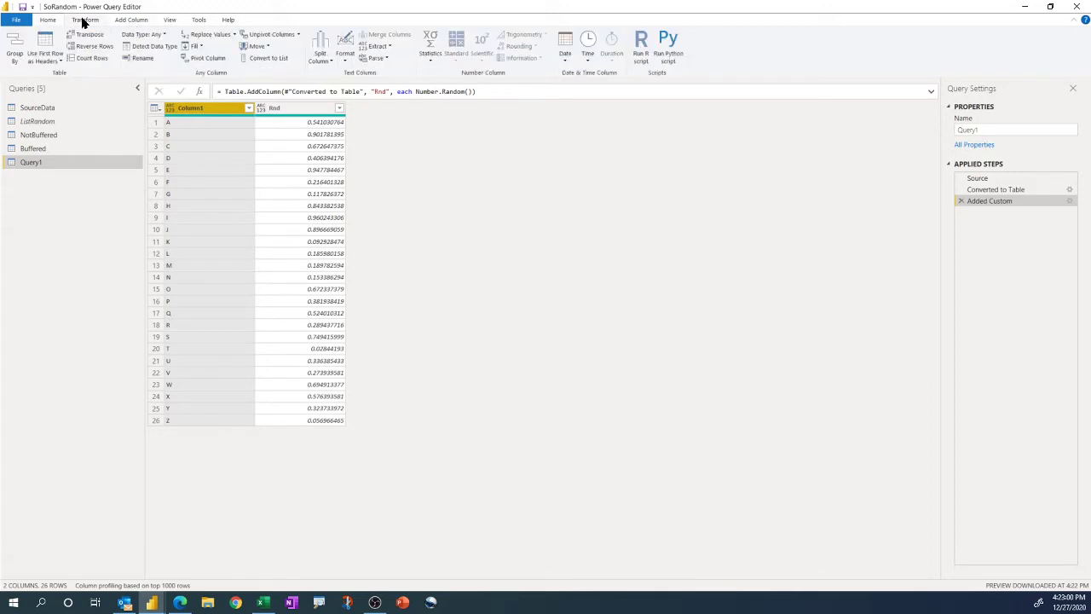
click(346, 60)
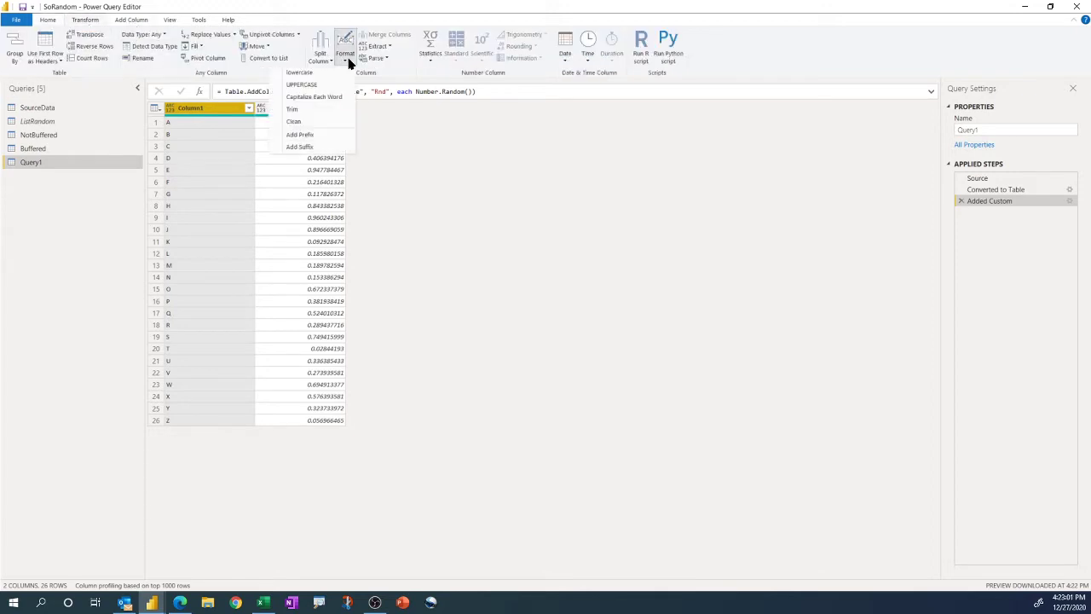
click(317, 147)
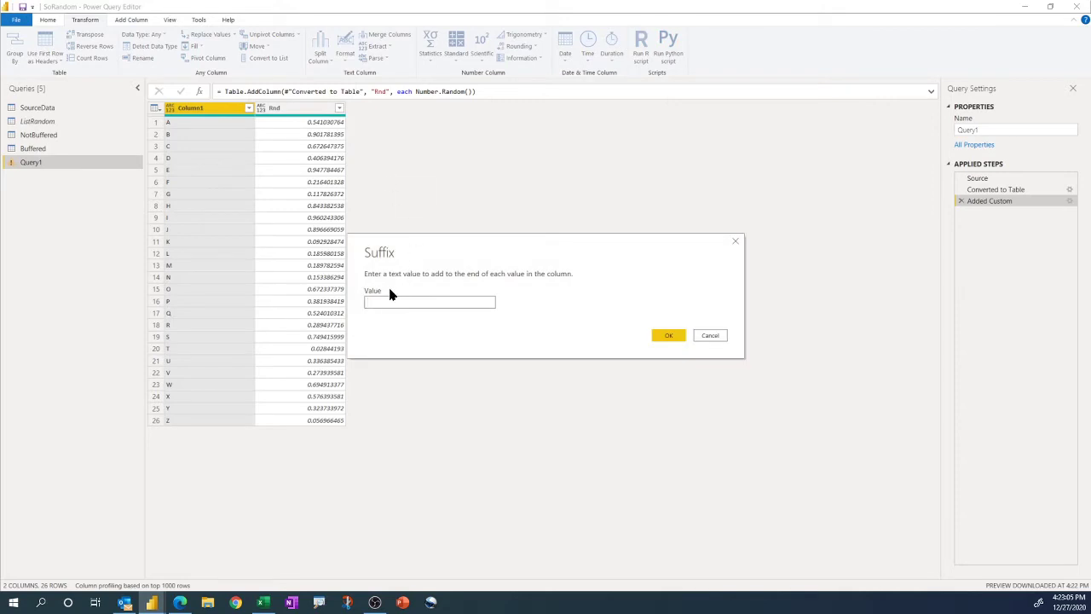
click(671, 338)
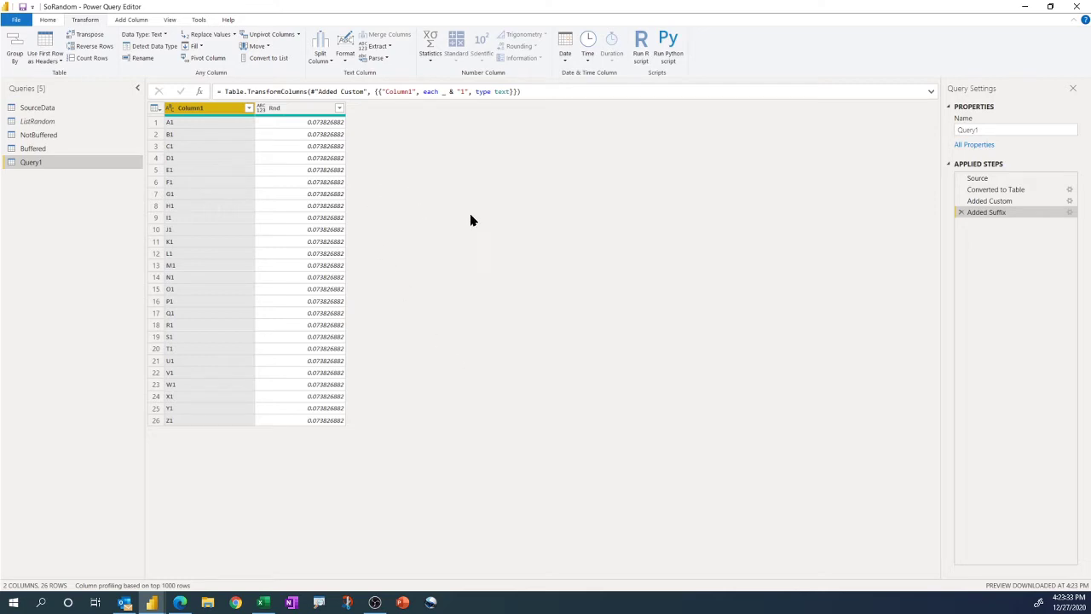
Insert an index column starting from 0 directly after the Added Custom step.
click(990, 201)
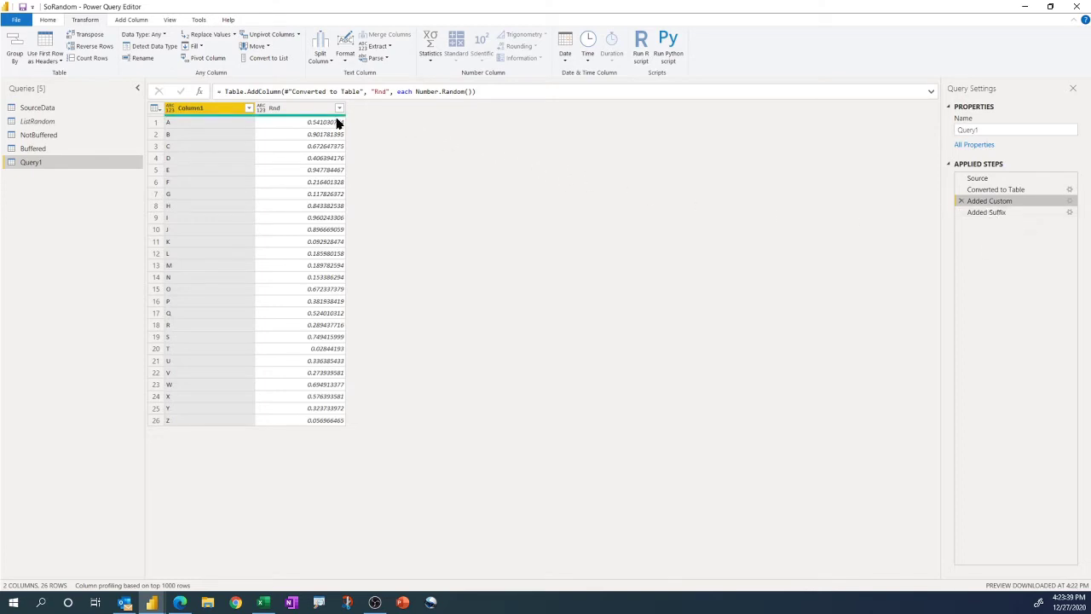
click(128, 23)
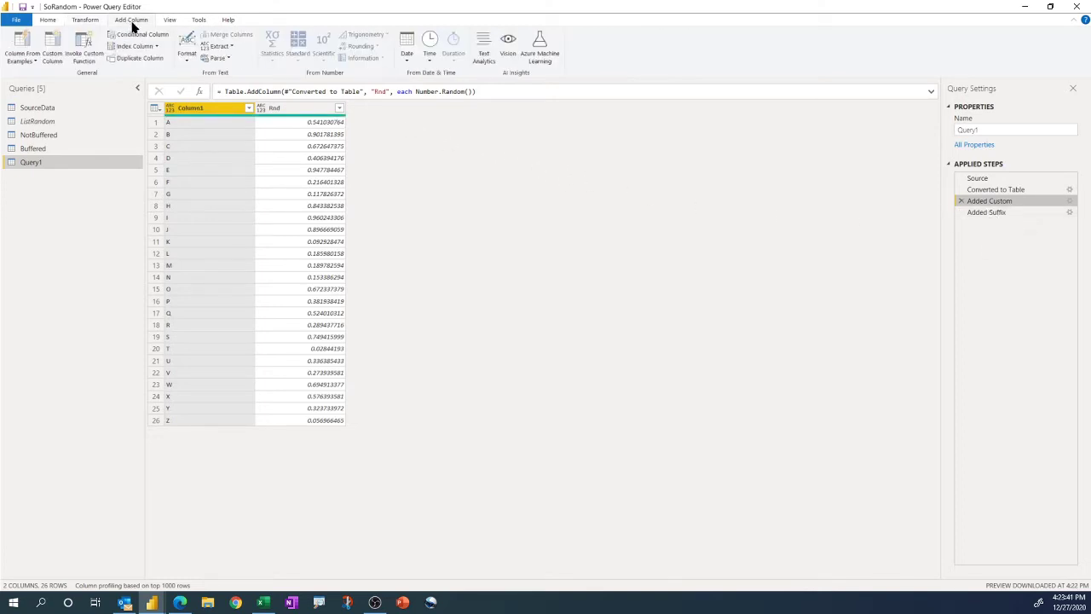
click(156, 46)
click(142, 58)
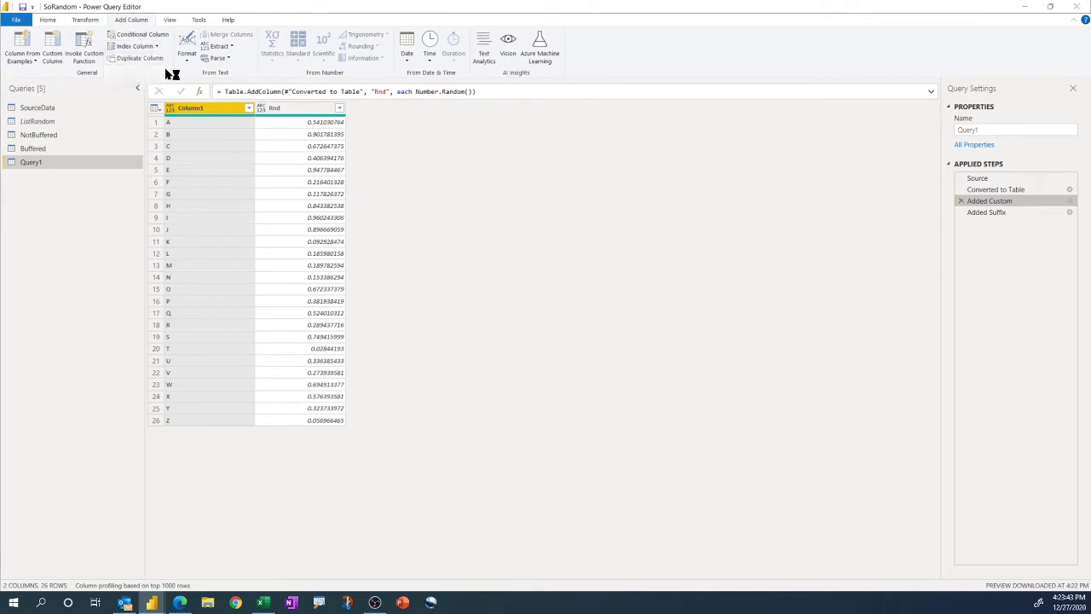
click(604, 329)
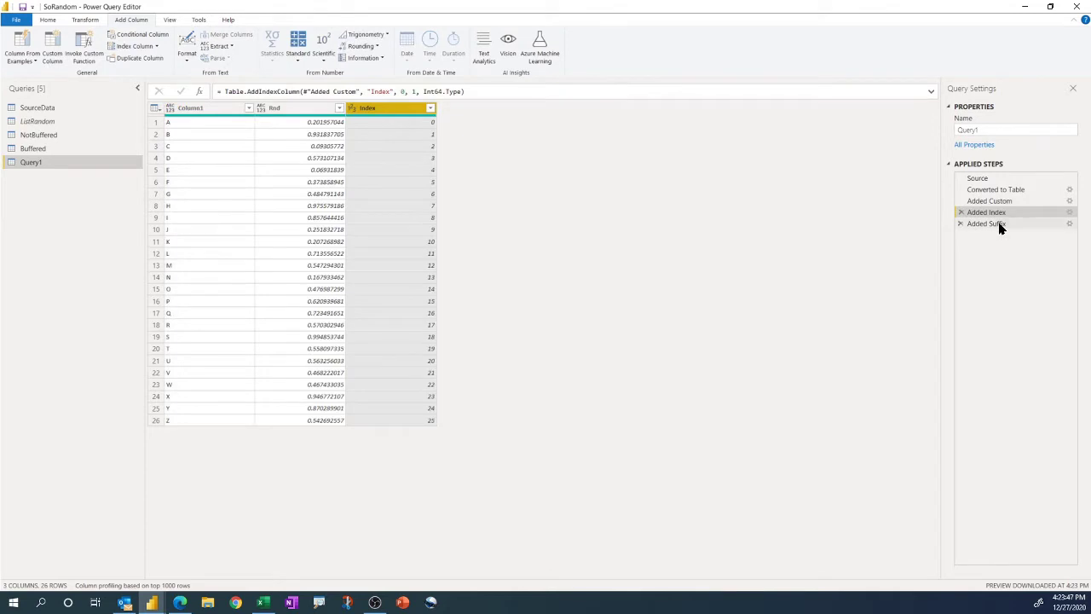
Show the Added Suffix step and refresh the preview to check the Rnd values.
click(998, 223)
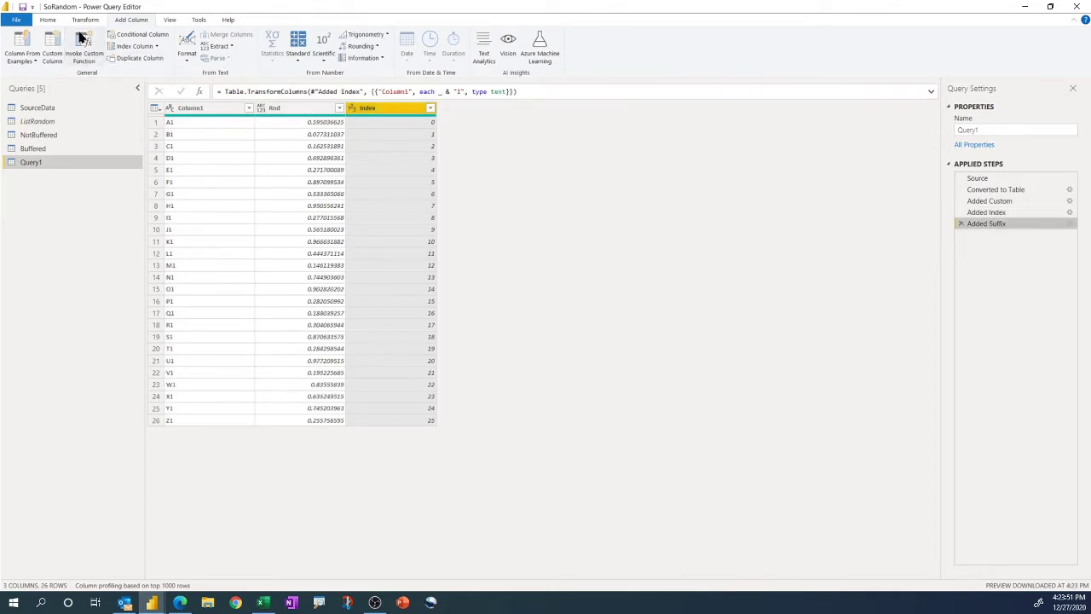
click(47, 20)
click(205, 40)
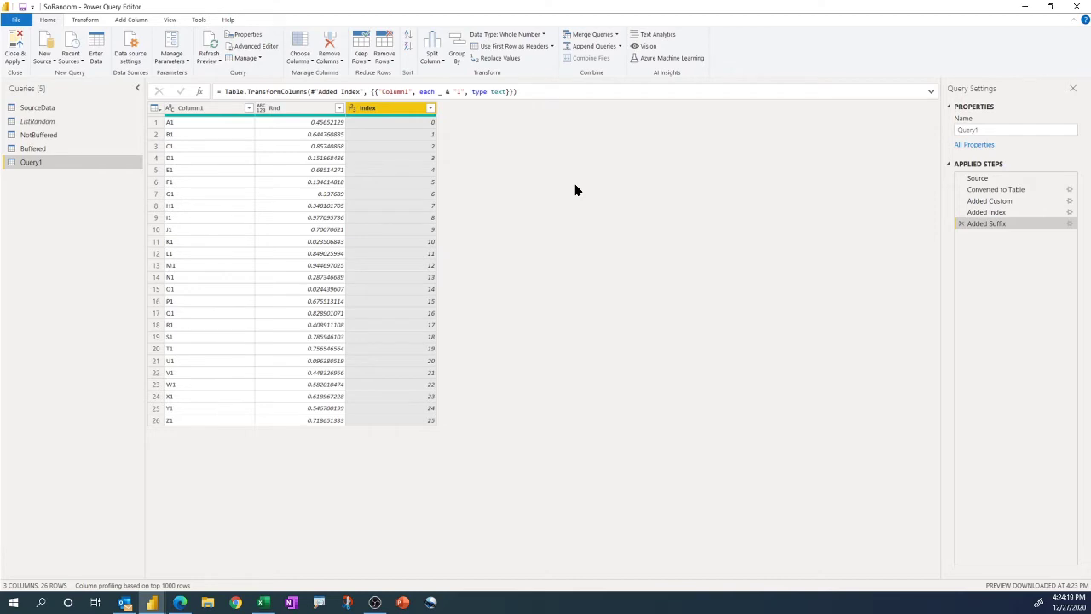
Replace Number.Random() with List.Random(26) in the Added Custom step's formula and preview the list in the first Rnd row.
click(994, 201)
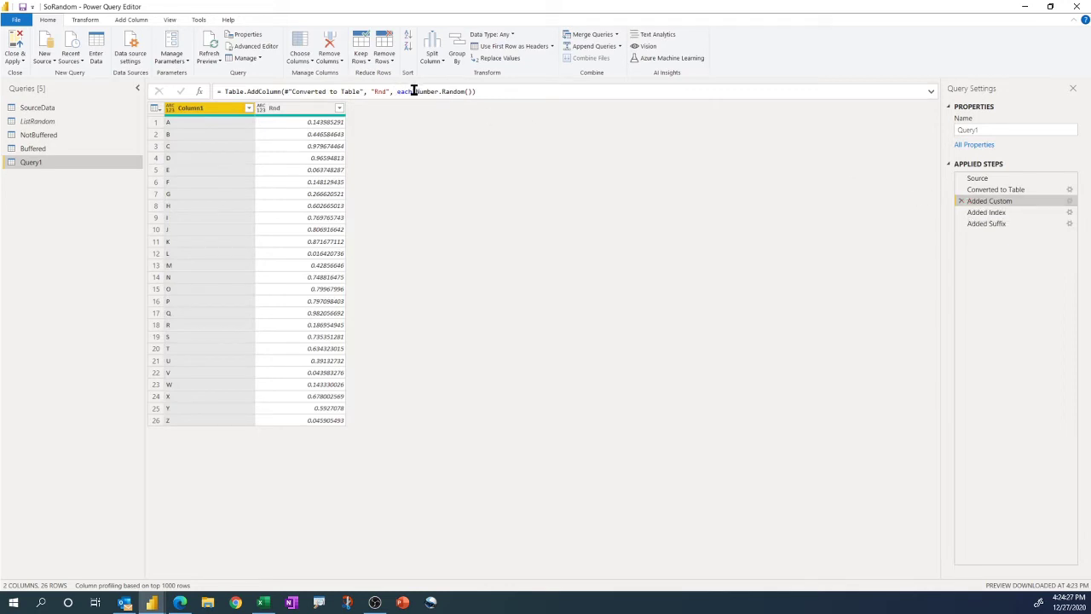
drag(415, 91, 474, 91)
text(List.Random()
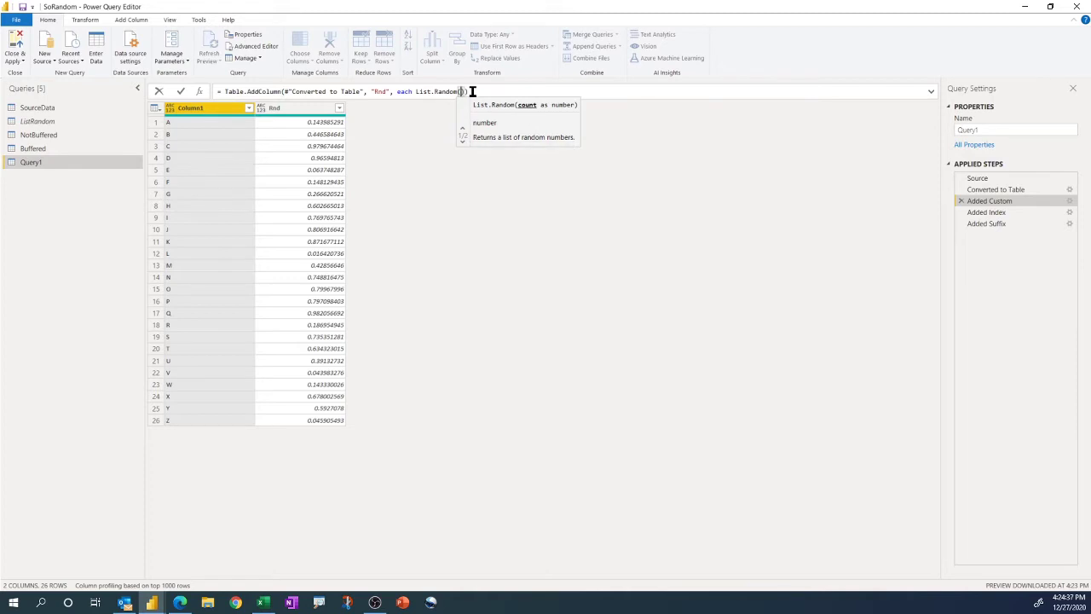
text(26)
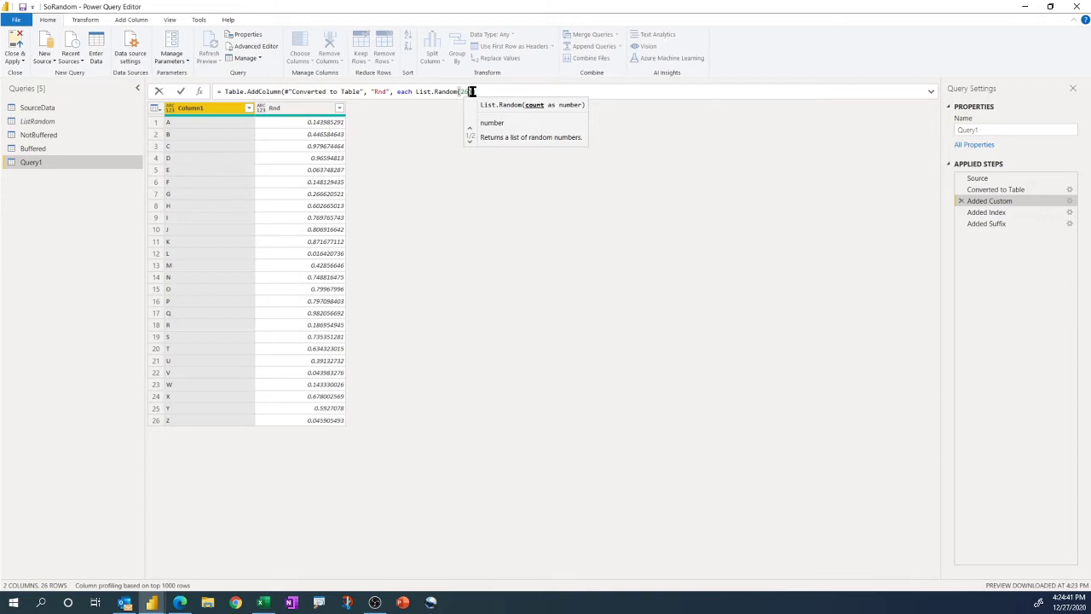
click(482, 91)
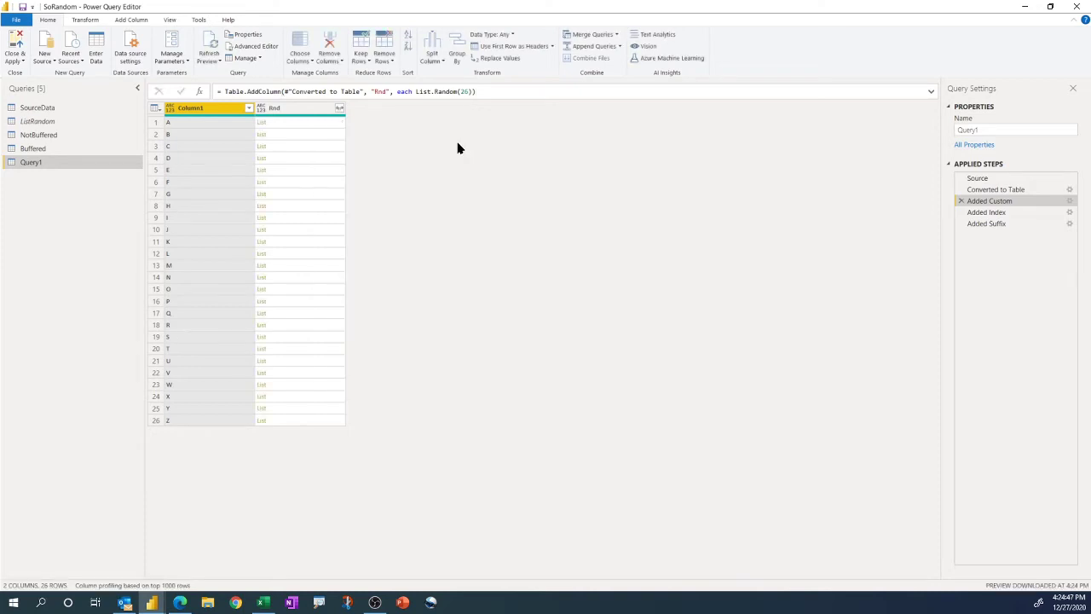
click(318, 125)
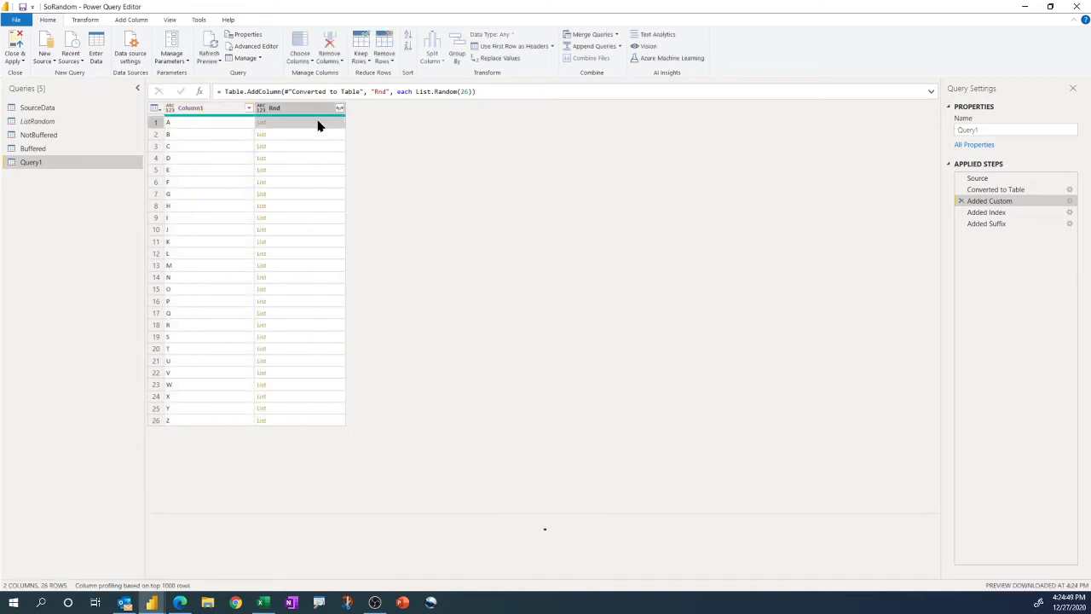
Enlarge the list preview area and compare the random-number lists in rows 2 to 4 of the Rnd column.
drag(283, 512, 272, 443)
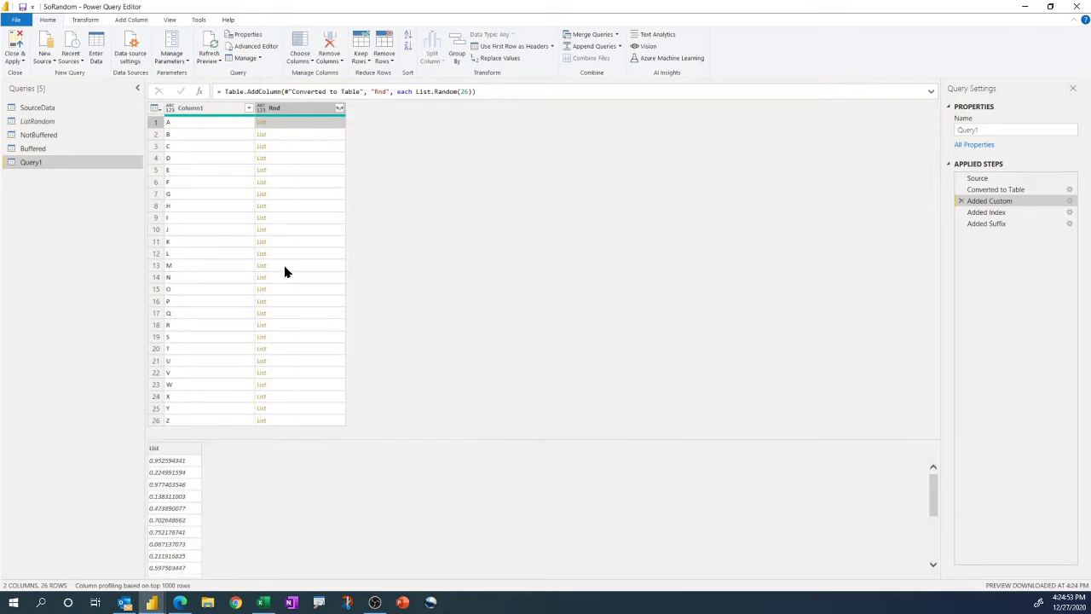
click(296, 134)
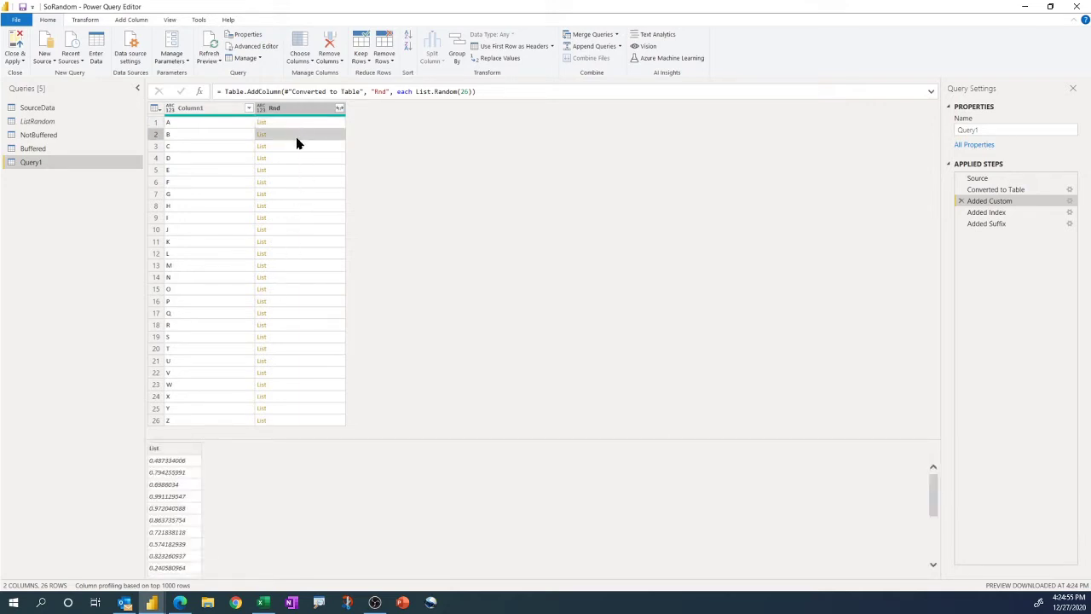
click(297, 145)
click(300, 158)
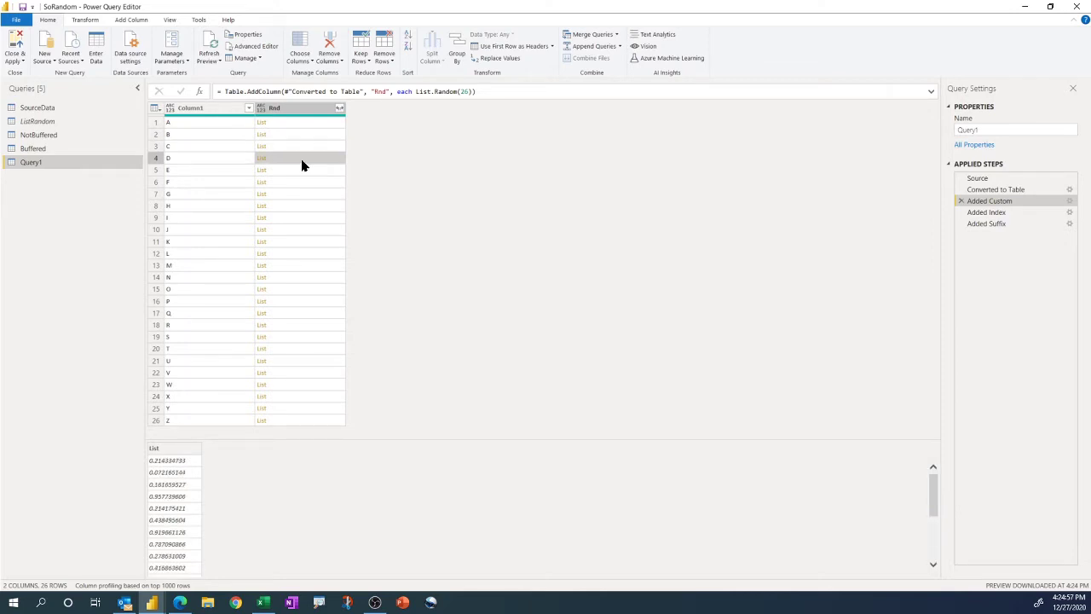
Append {0} to List.Random(26) in the Added Custom formula to return the first list item for each row.
click(470, 90)
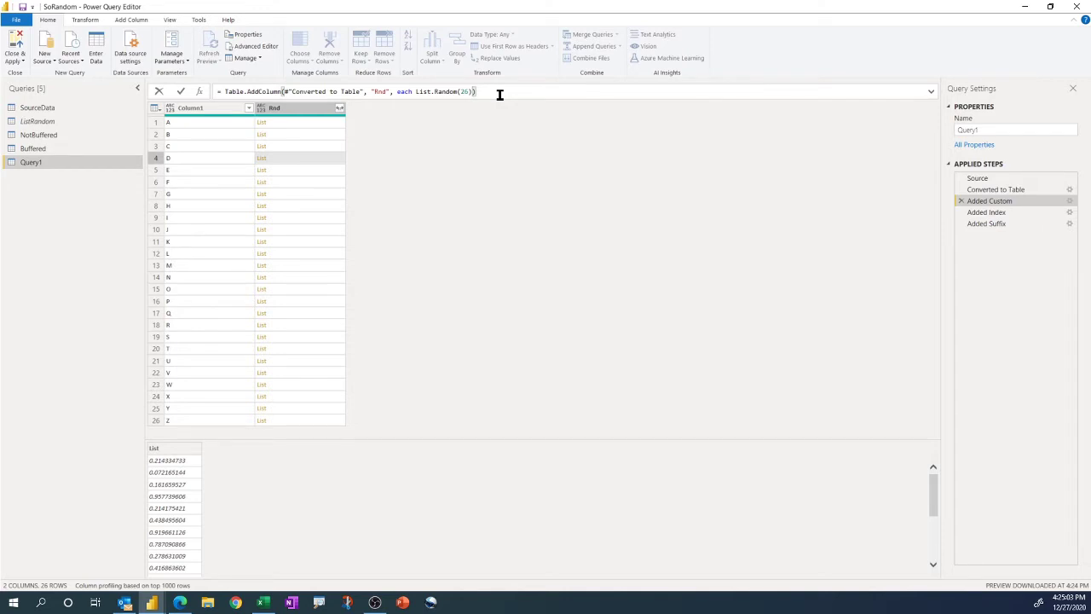
text((26){0)
key(Return)
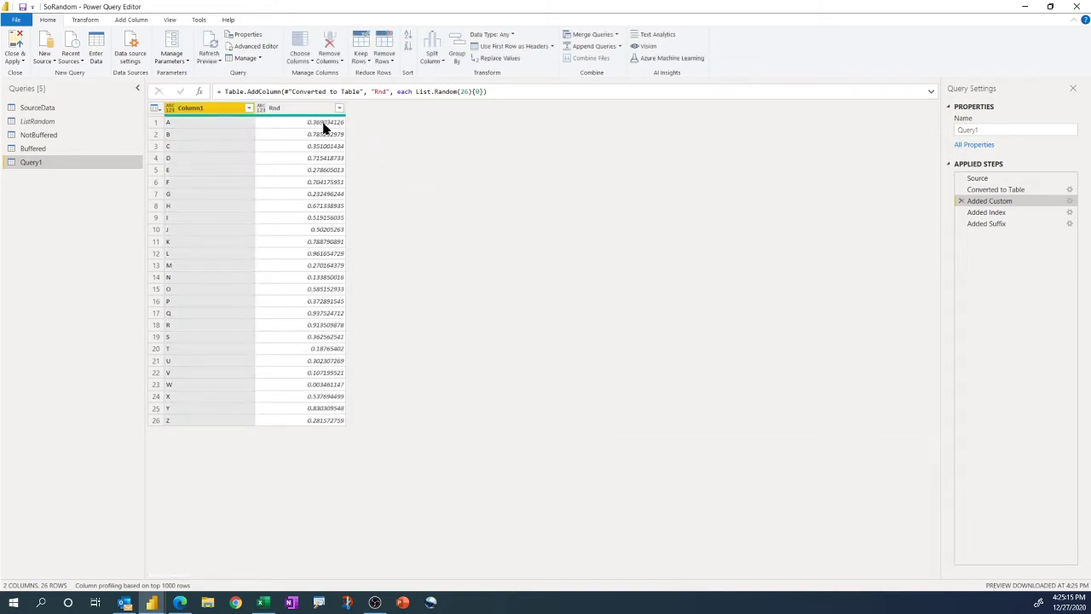
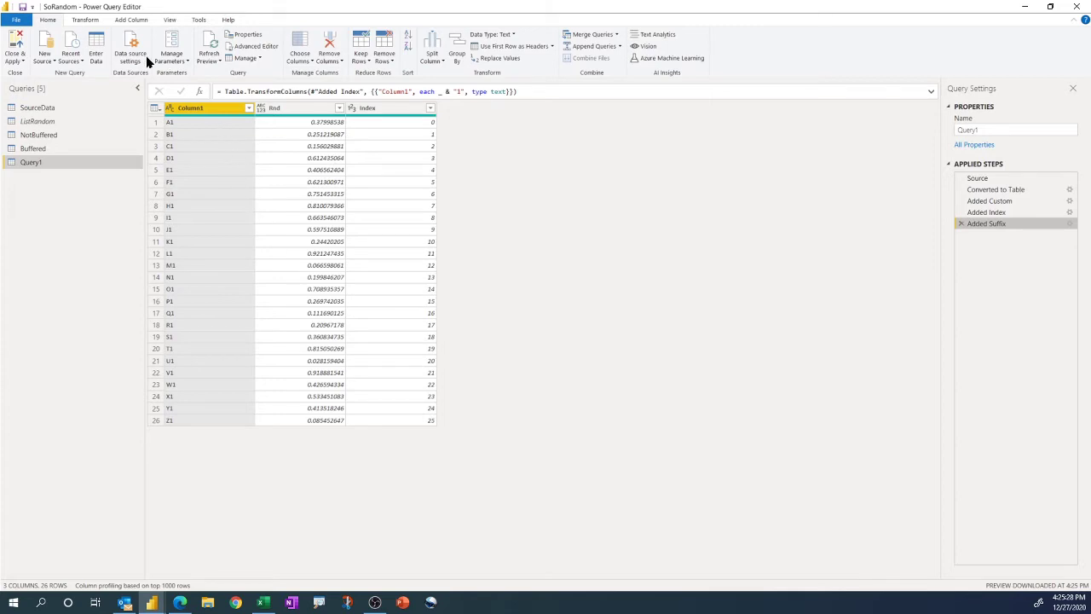
Refresh the preview at the Added Suffix step and delete the Added Index step from the query.
click(207, 36)
click(208, 36)
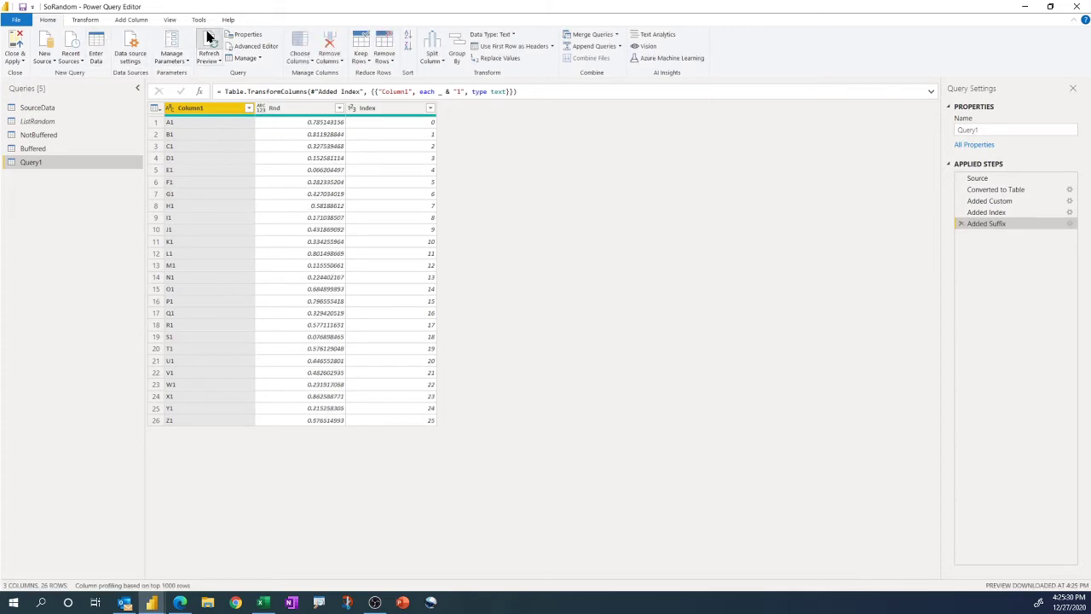
click(962, 212)
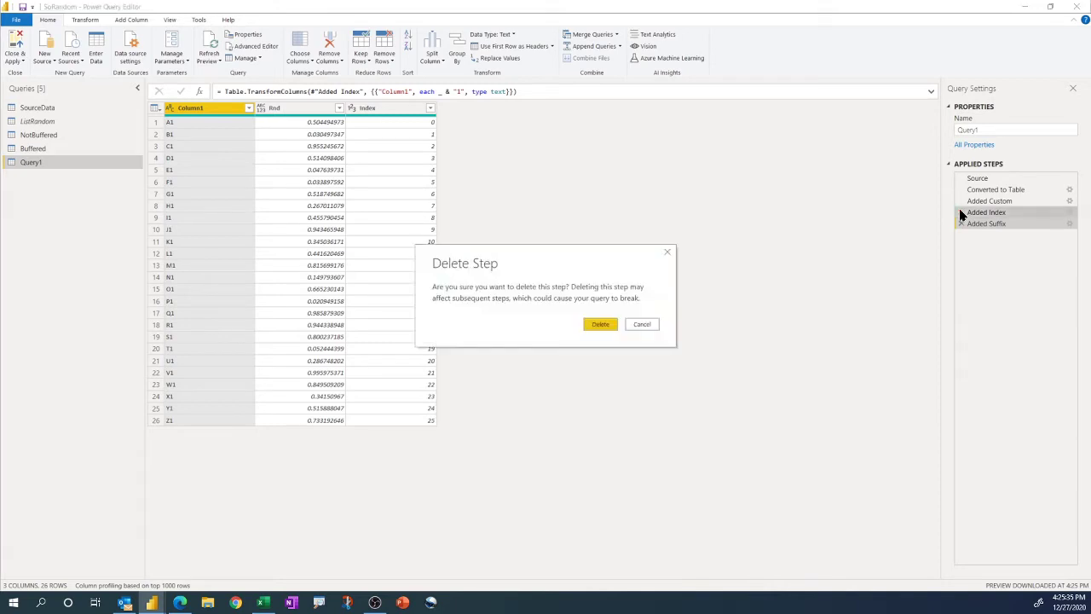
click(607, 325)
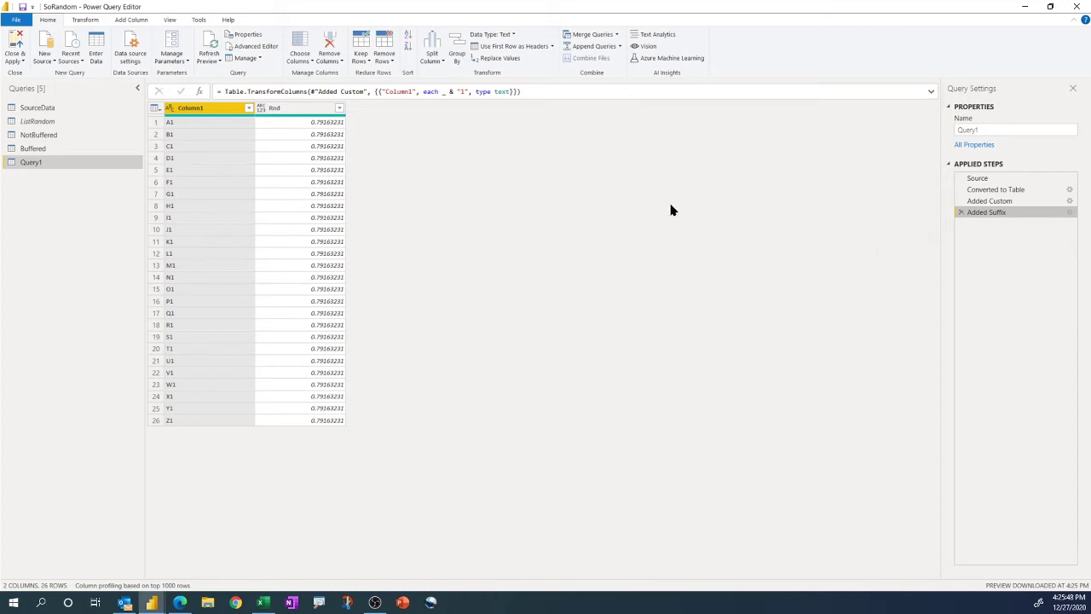
Add a seed of 1 in the Added Custom step's formula, making it List.Random(26,1){0}.
click(1011, 202)
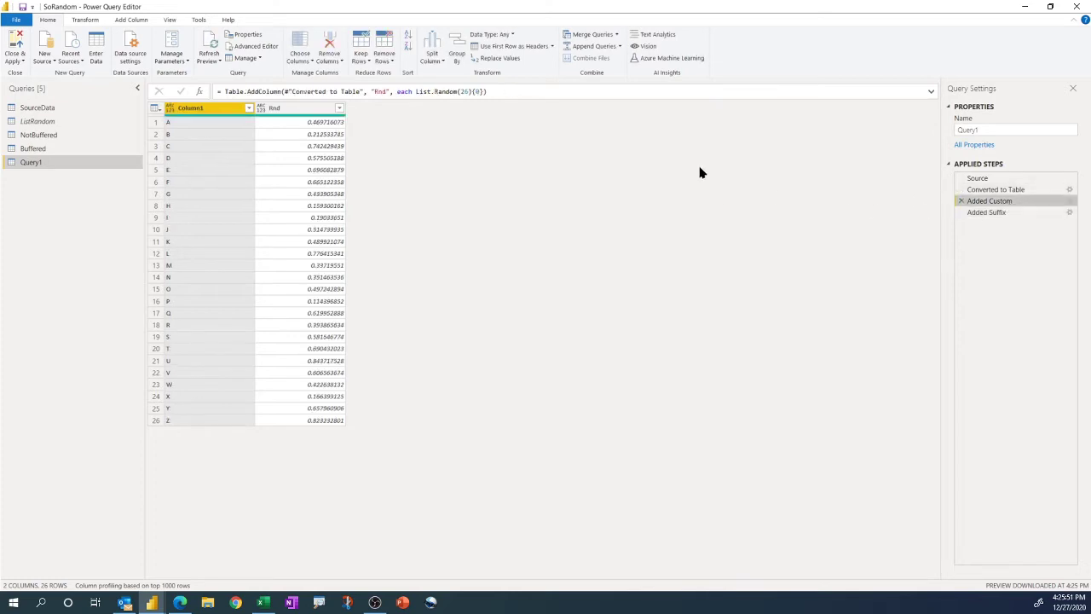
click(467, 91)
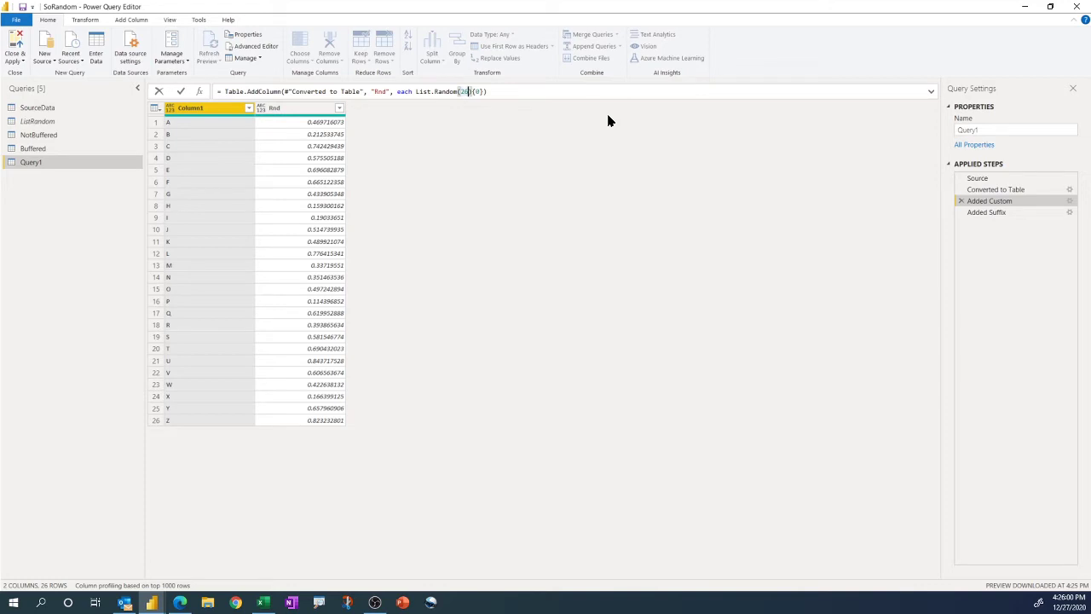
text(,1)
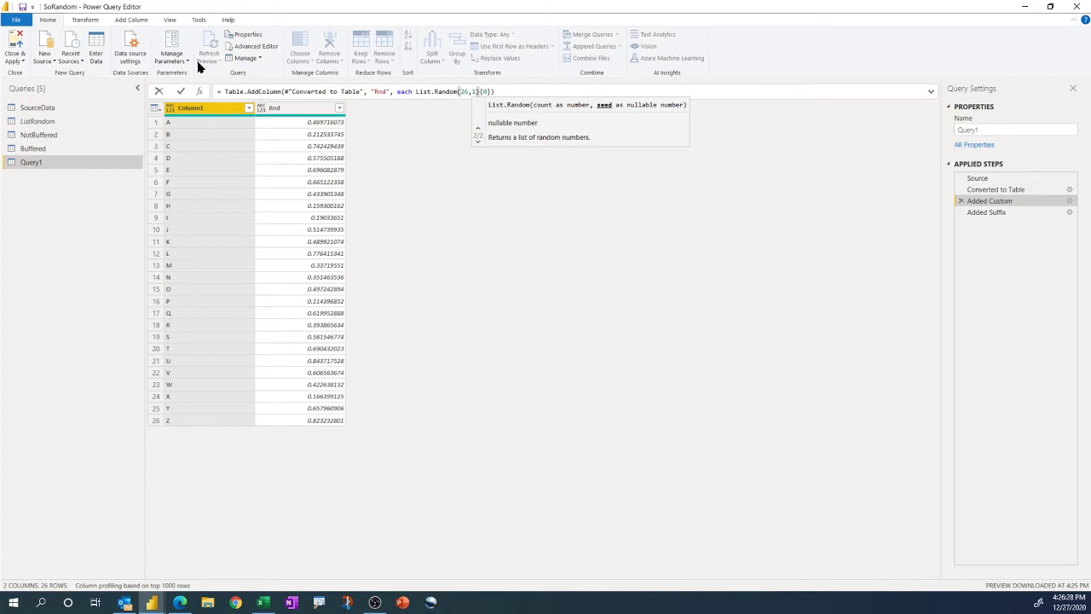
key(Return)
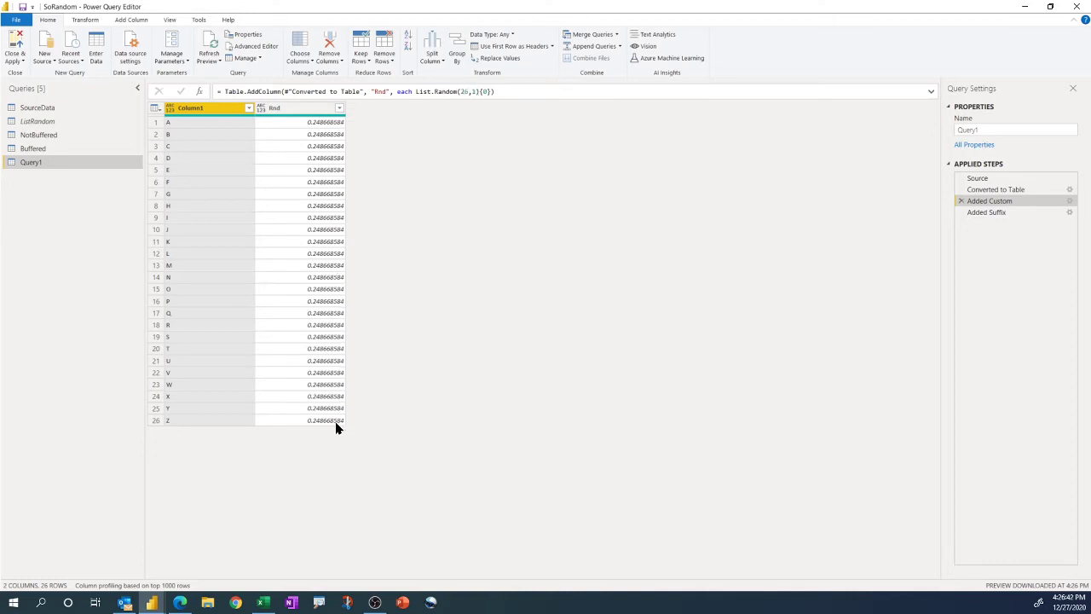
Insert an index column starting from 0 directly after the Converted to Table step.
click(473, 93)
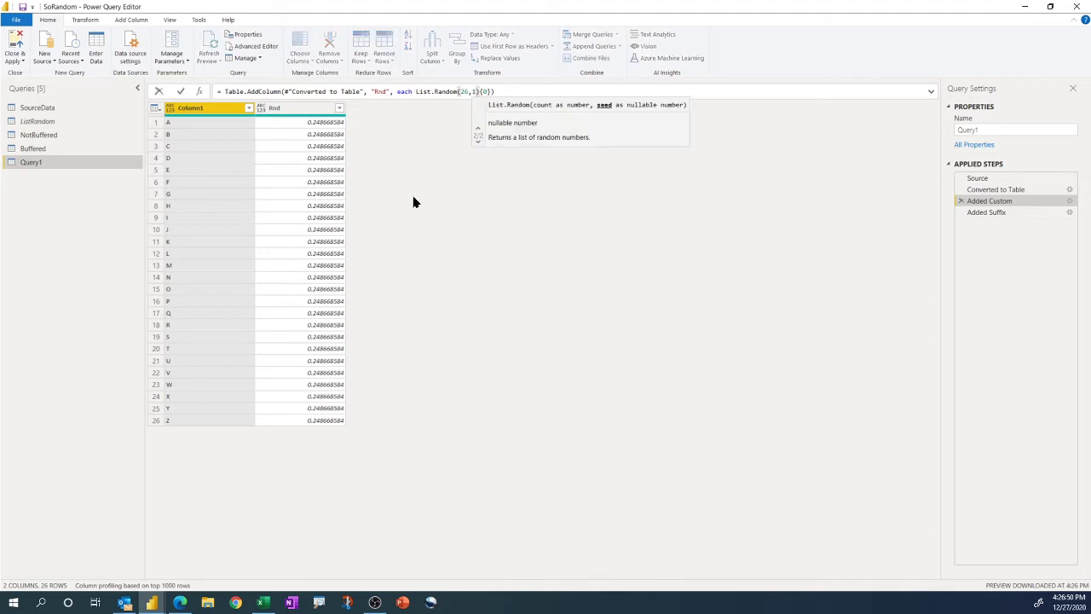
click(994, 193)
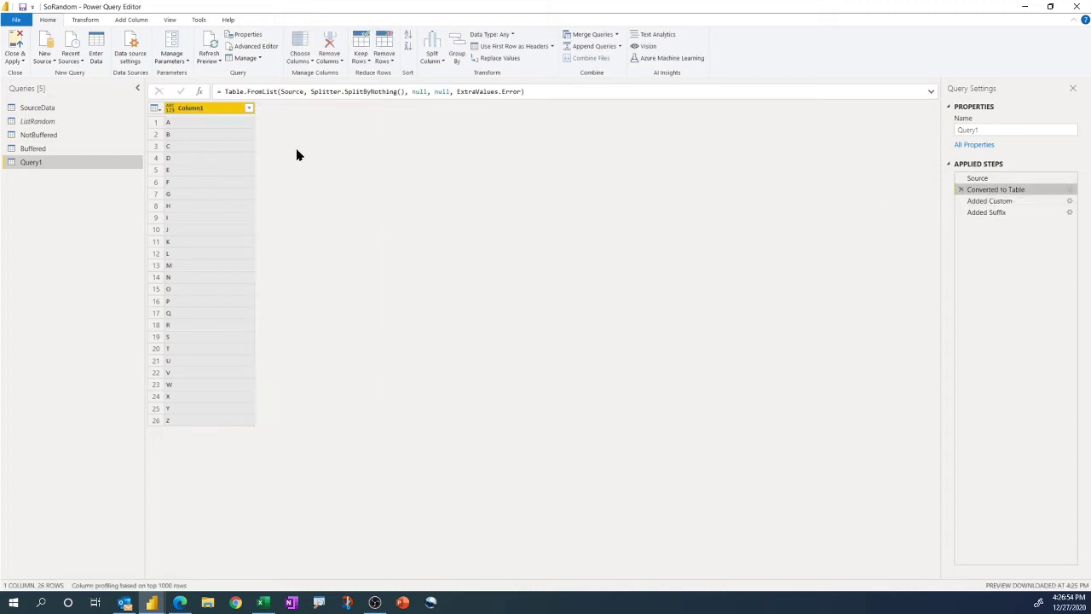
click(133, 20)
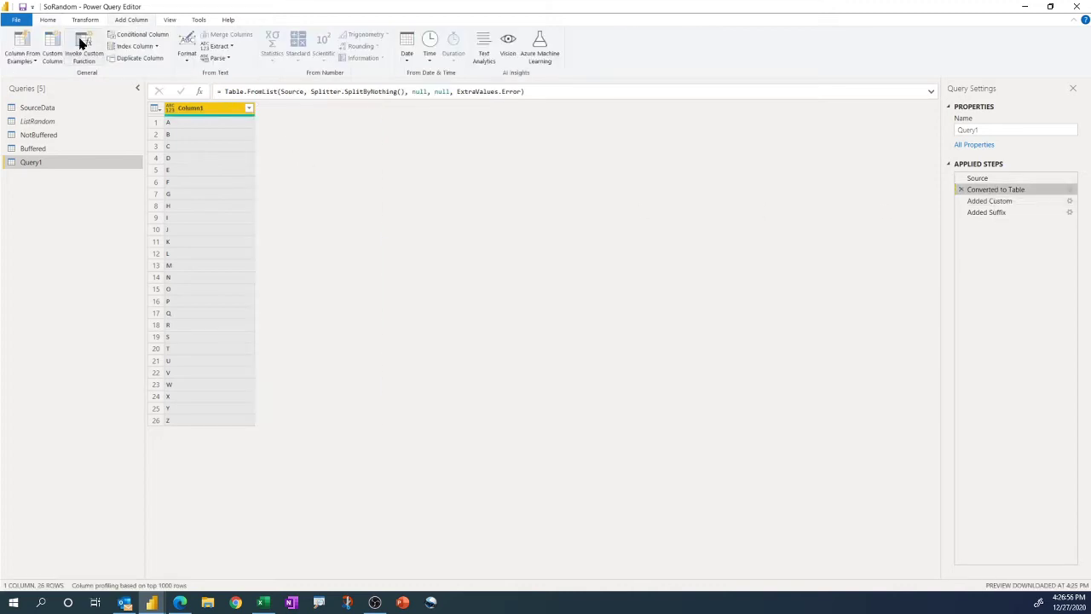
click(157, 48)
click(149, 59)
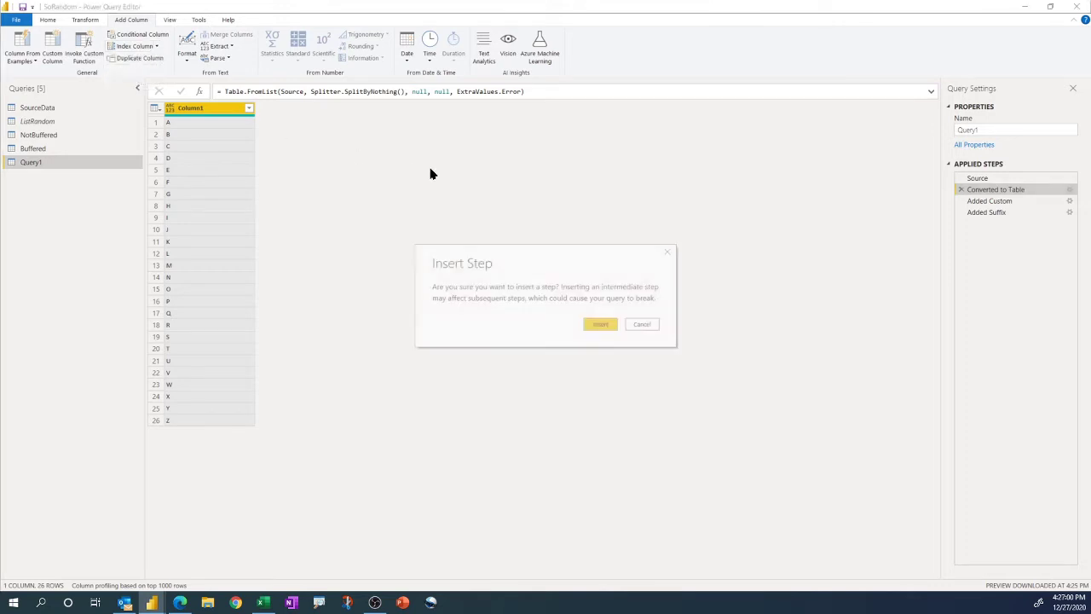
click(601, 324)
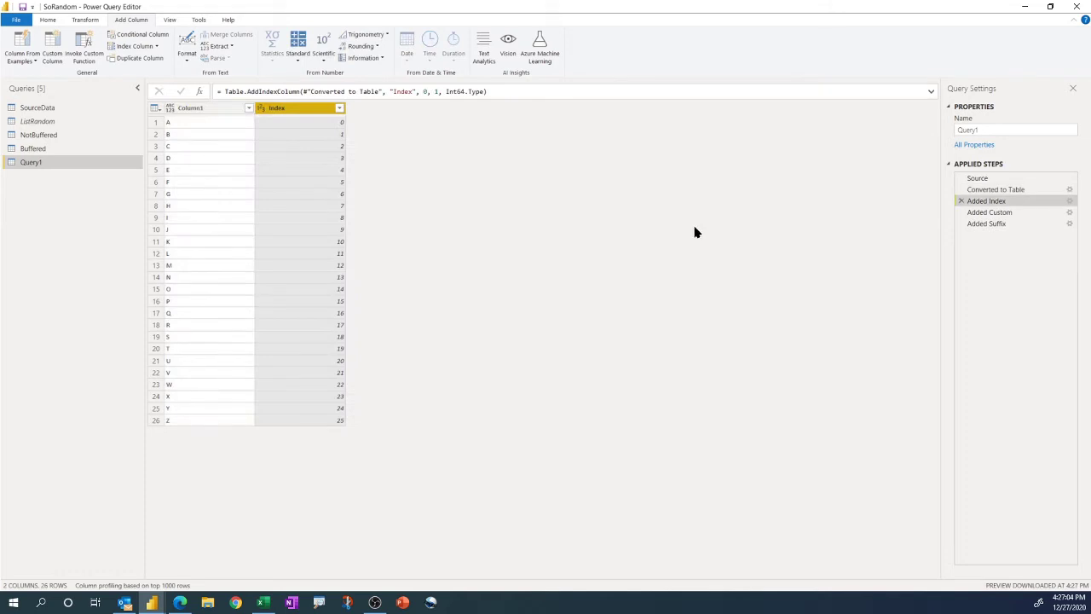
Replace the seed 1 with [Index] in the Added Custom step's List.Random formula.
click(1007, 213)
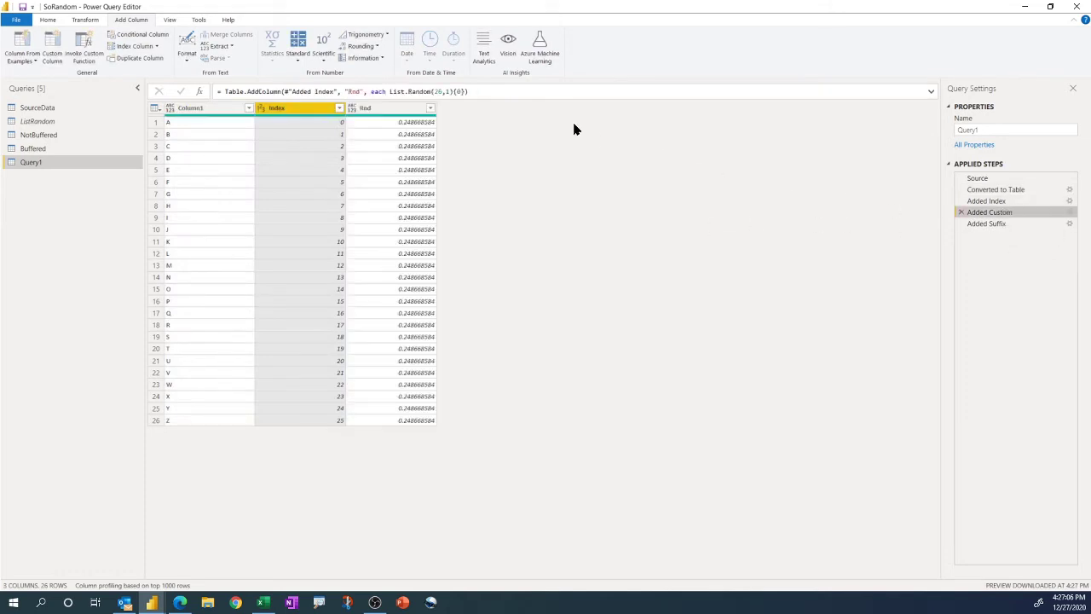
click(448, 92)
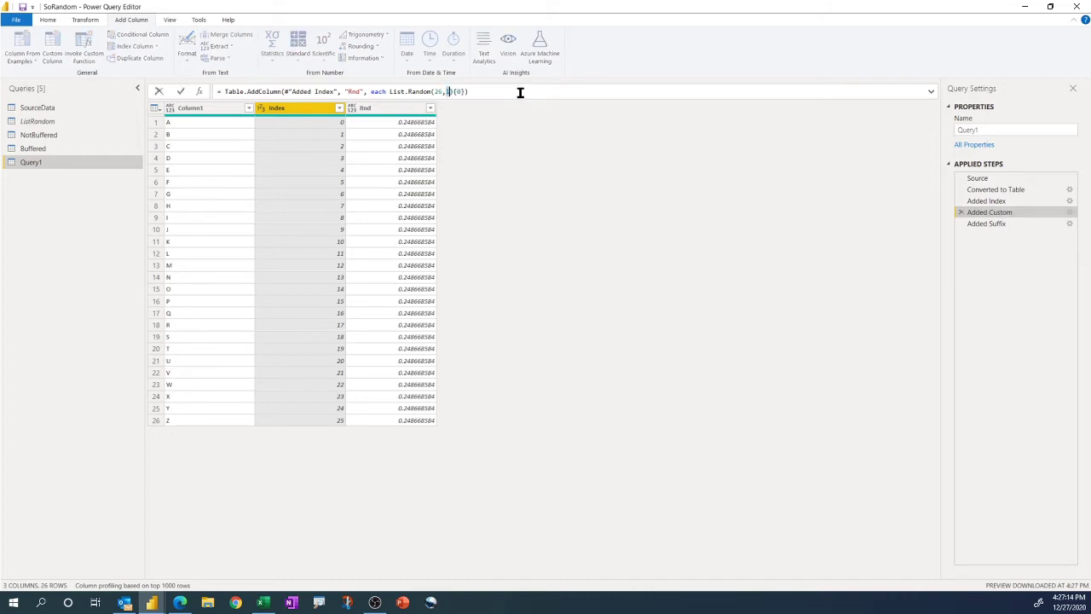
text([Index)
key(Return)
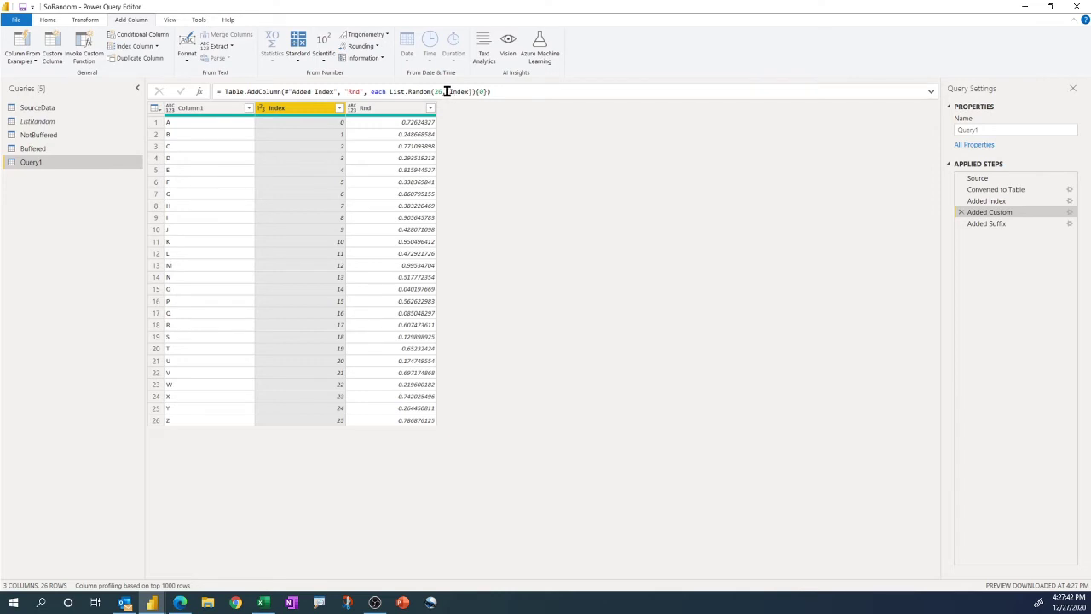
Set the seed to 1 and use [Index] as the item position, making the formula List.Random(26,1){[Index]}.
drag(445, 91, 473, 91)
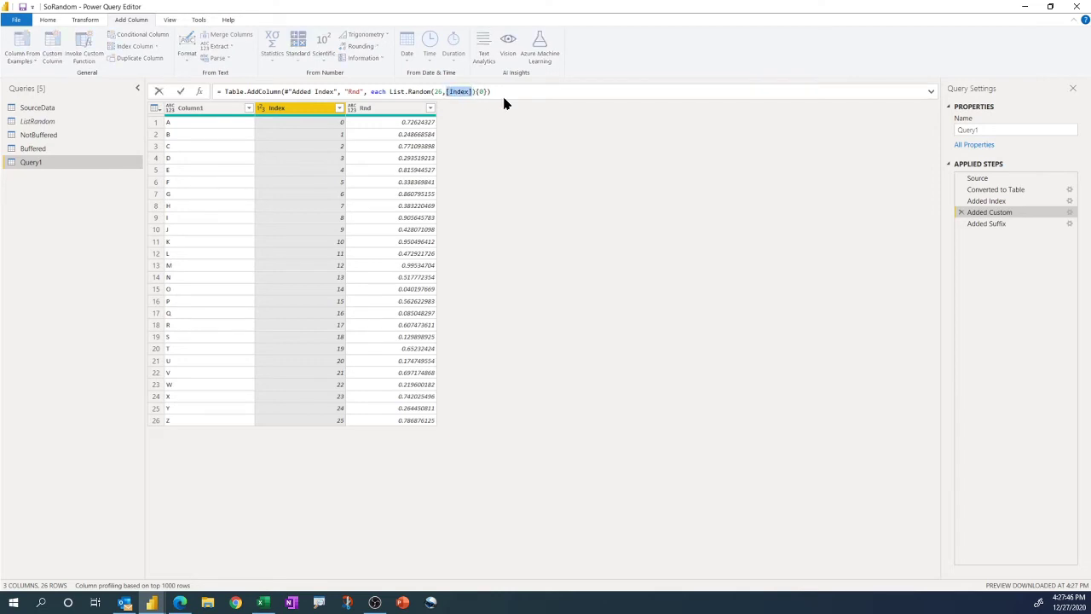
text(1)
click(461, 93)
text([Index)
key(Return)
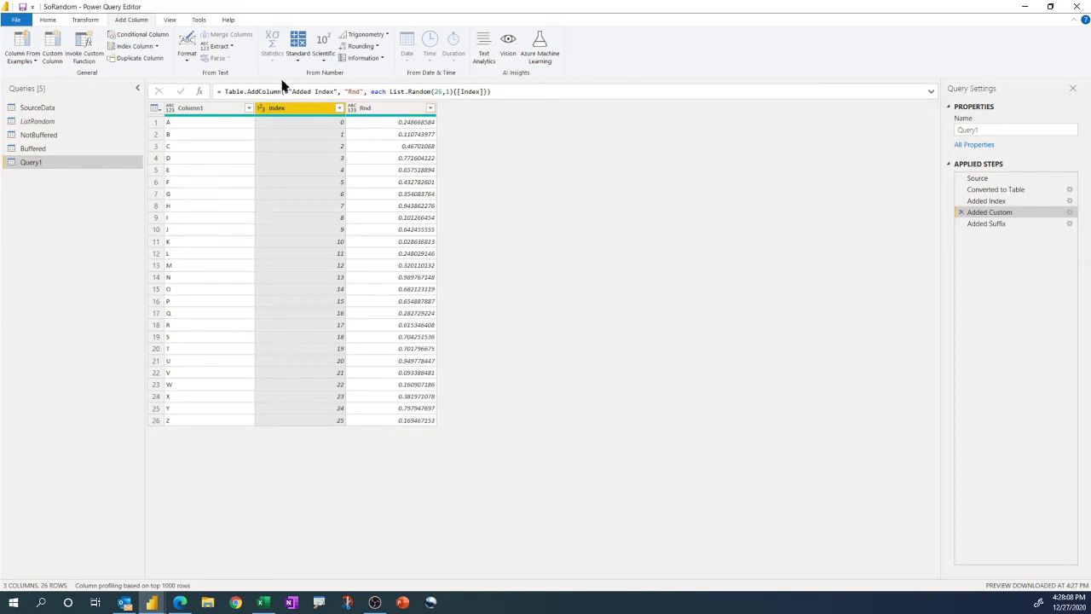
Refresh the Added Custom preview to check the Rnd values and review the List.Random expression.
click(48, 20)
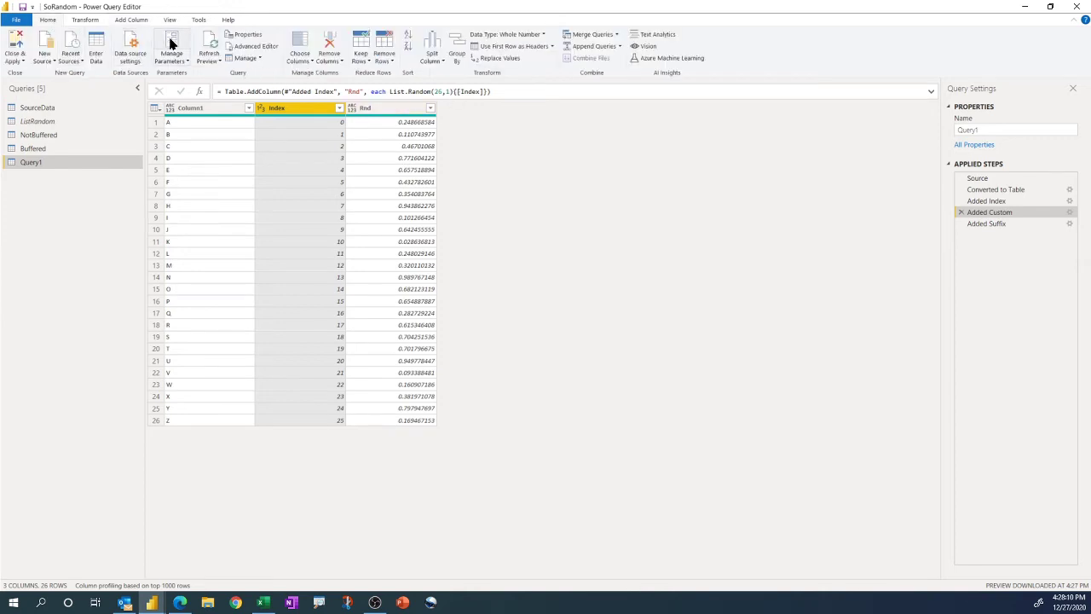
click(208, 39)
click(390, 91)
drag(390, 91, 490, 91)
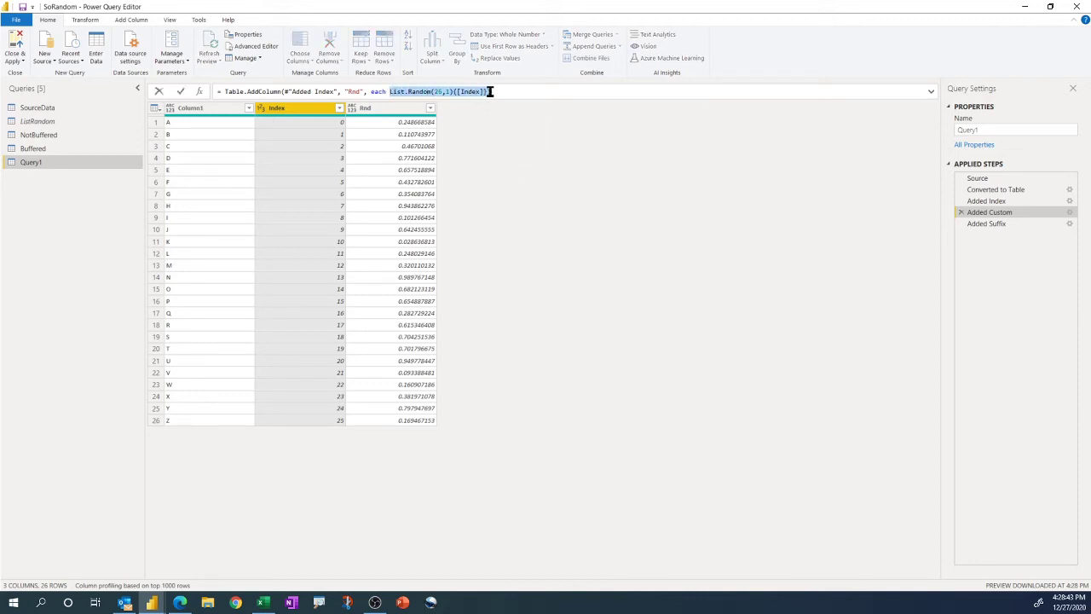
click(53, 124)
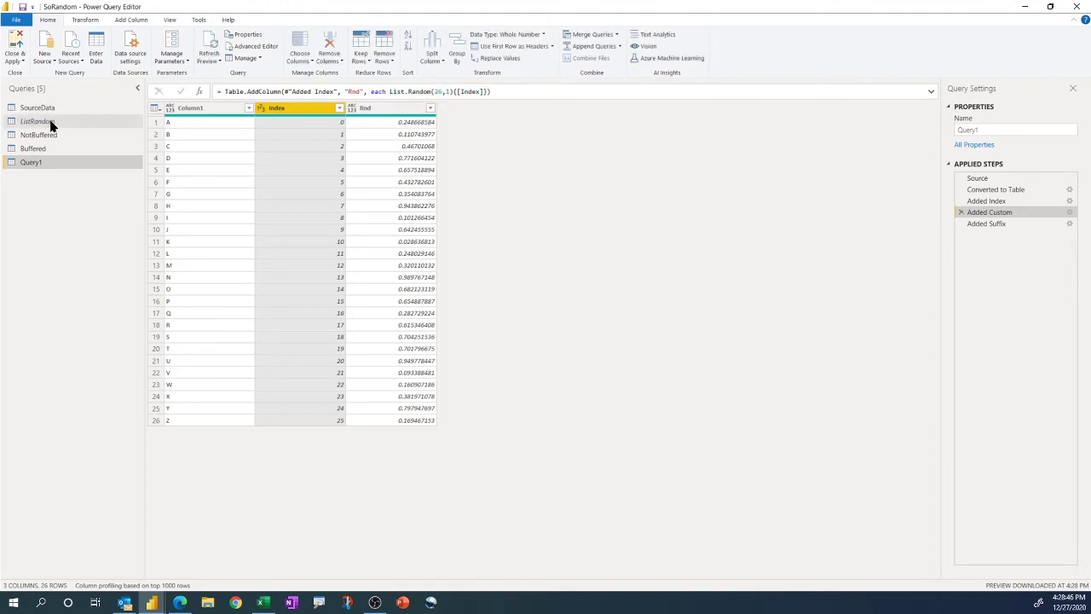
Delete the Query1 query.
right_click(31, 163)
click(65, 189)
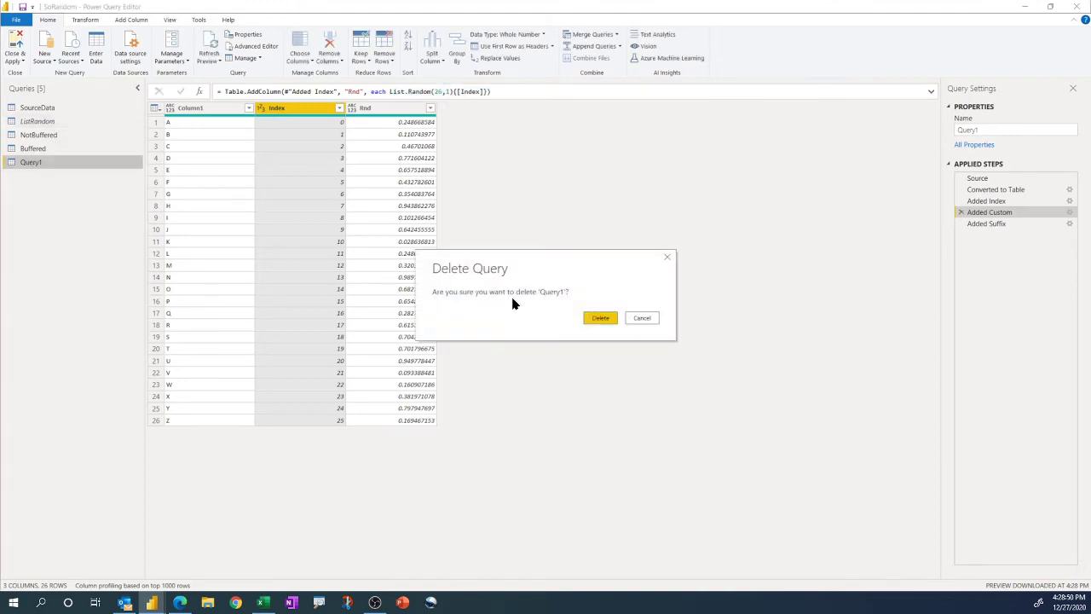
click(600, 317)
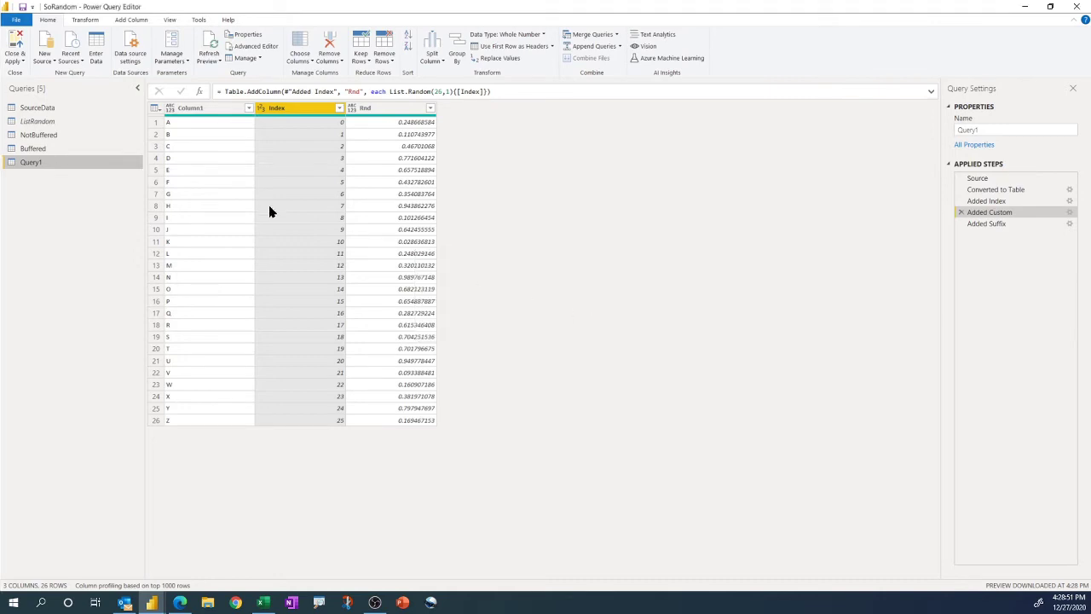
View the SourceData query and the ListRandom query, ending on ListRandom's Source step.
click(53, 108)
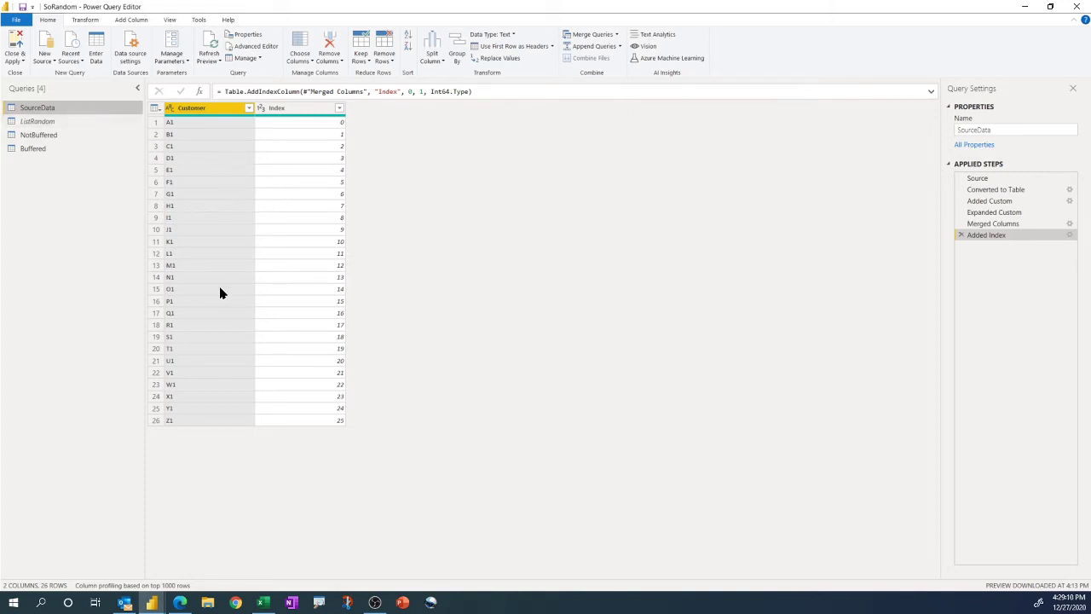
click(62, 122)
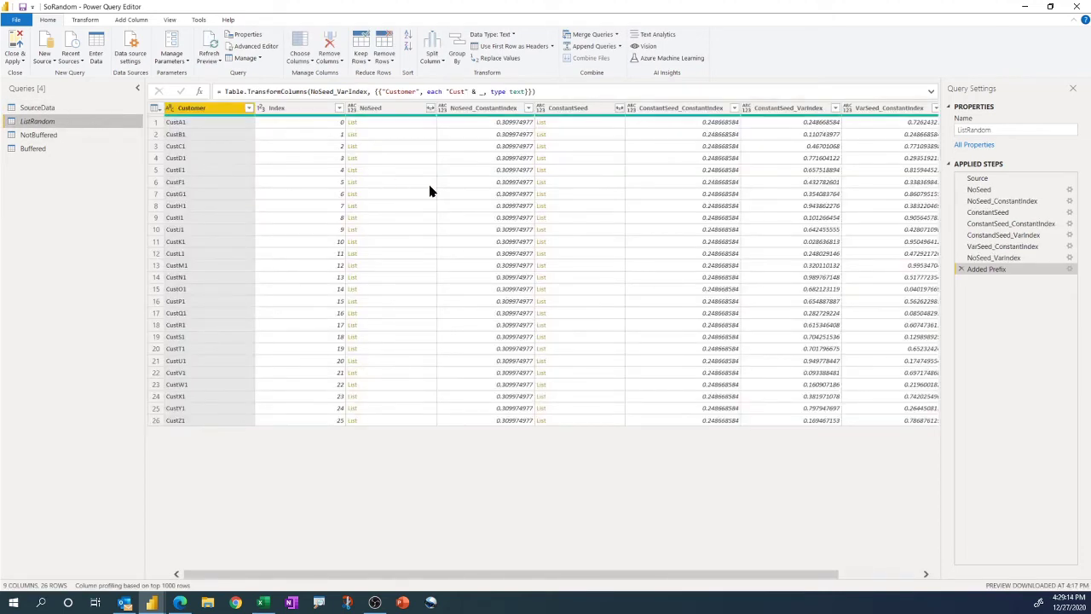
click(994, 180)
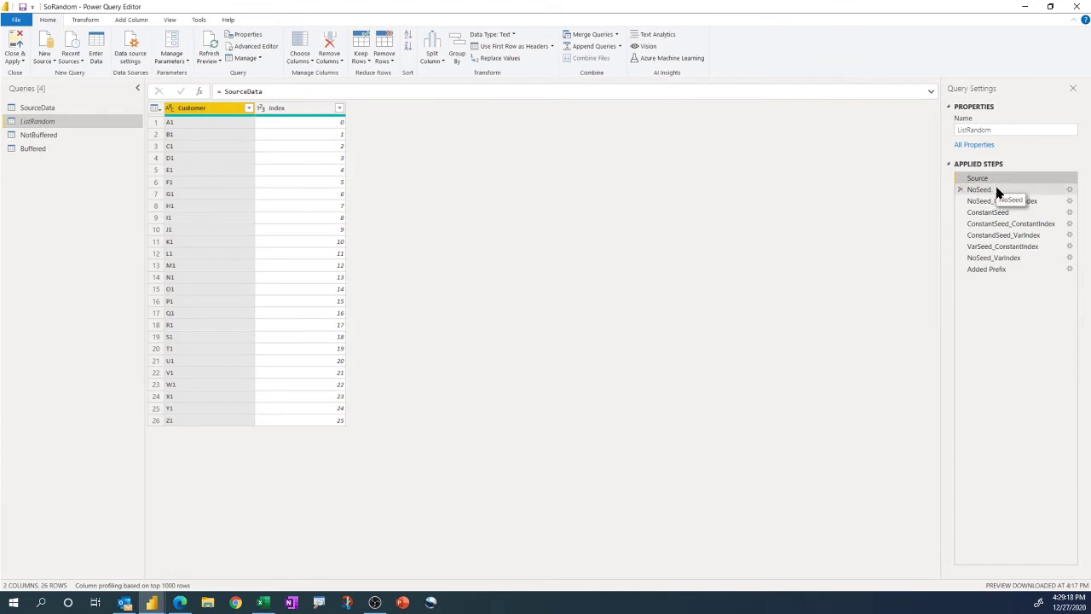
Compare the lists in the first three rows of ListRandom's NoSeed step and show the NoSeed_ConstantIndex step.
click(981, 189)
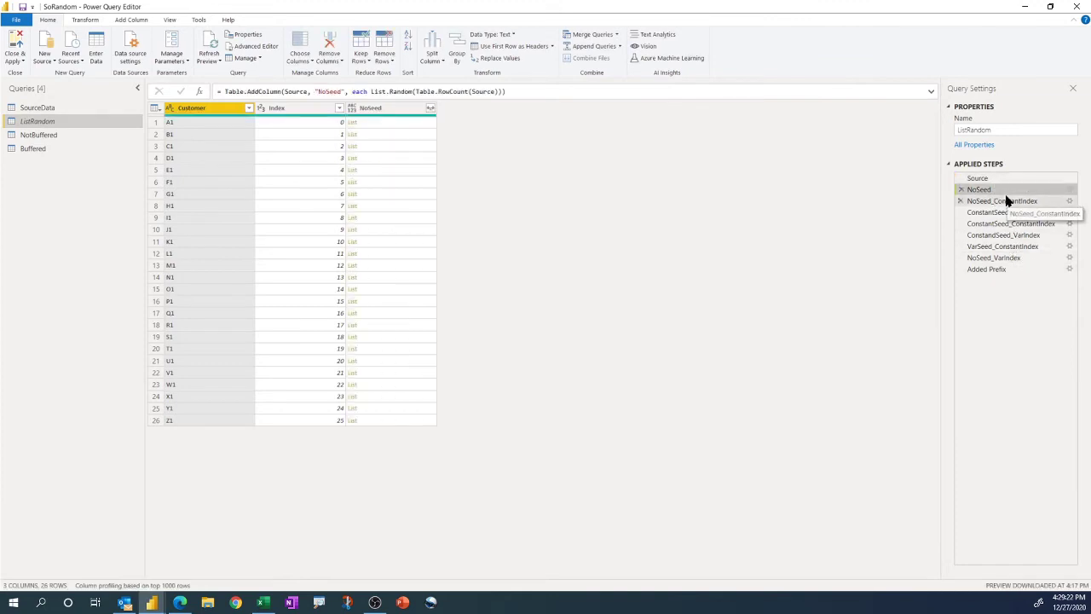
click(402, 124)
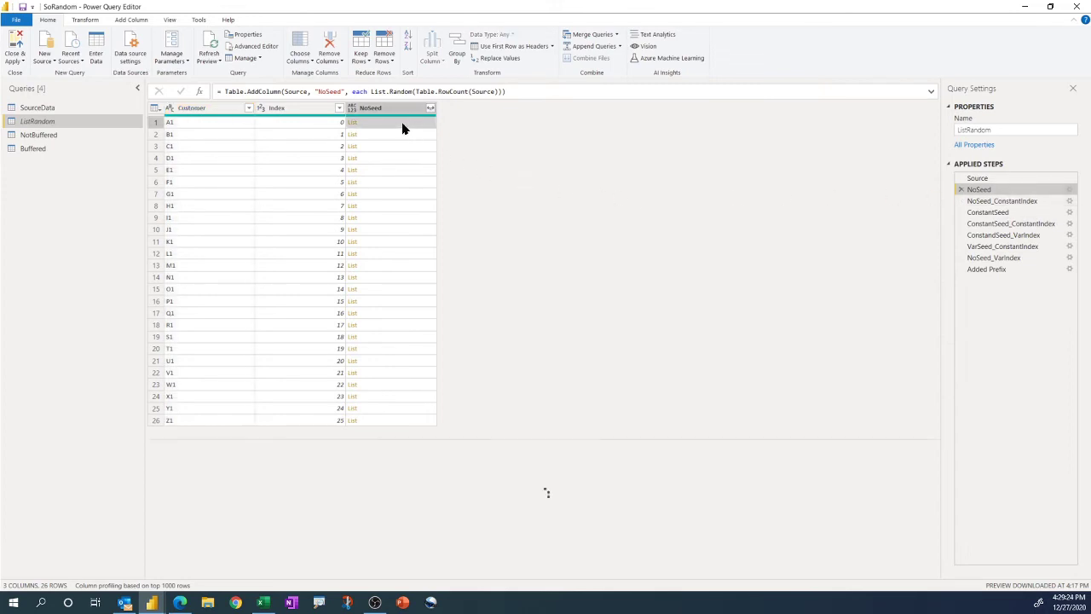
click(402, 134)
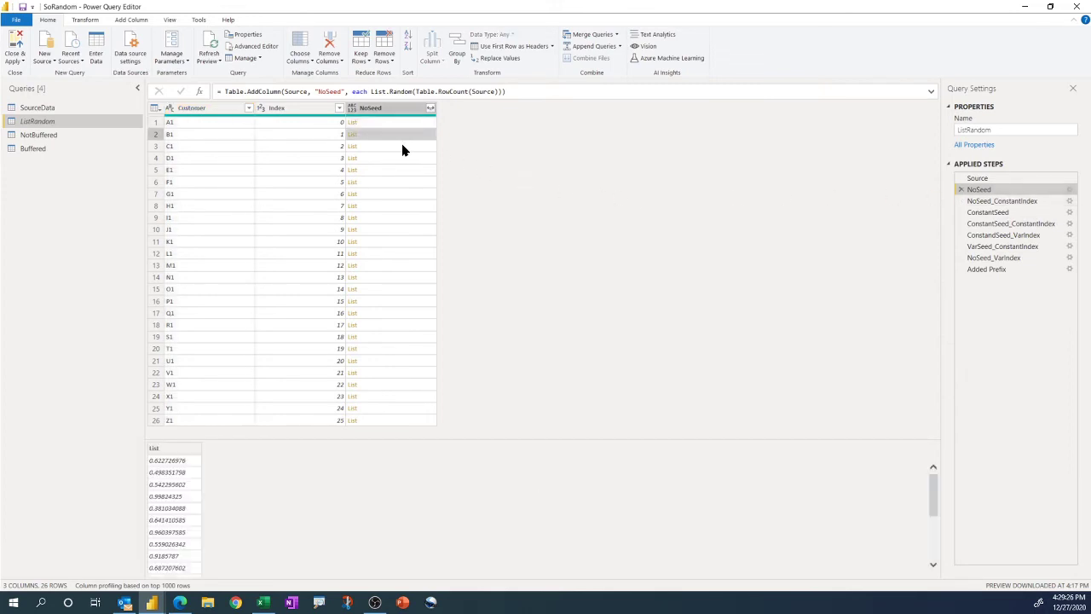
click(402, 146)
click(1014, 202)
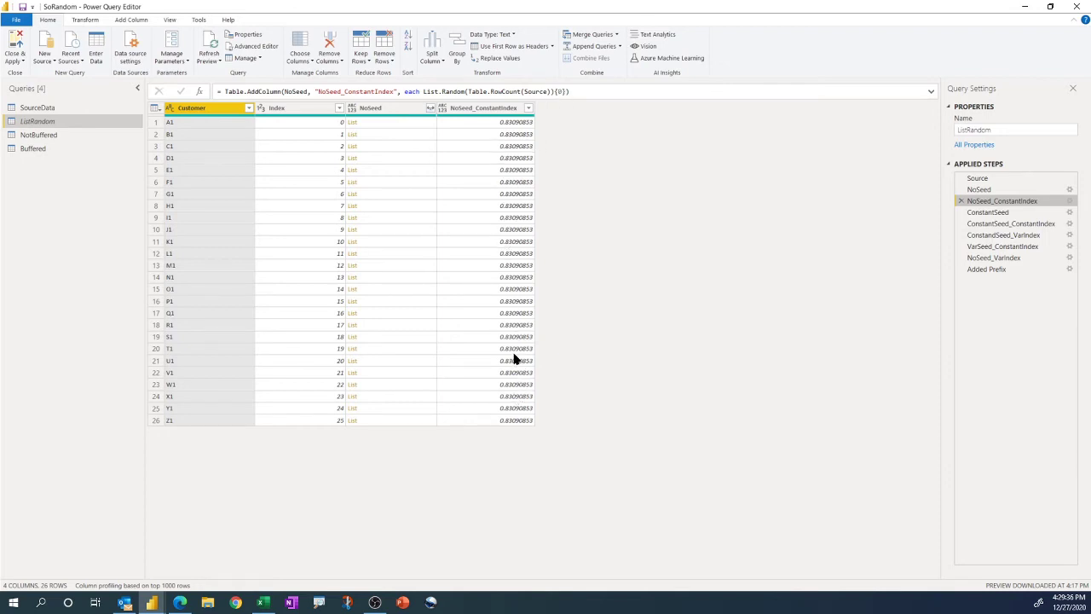
Show ListRandom's ConstantSeed step, compare the lists in rows 1, 2, 4 and 5, and highlight Table.RowCount(Source) in its formula.
click(1002, 213)
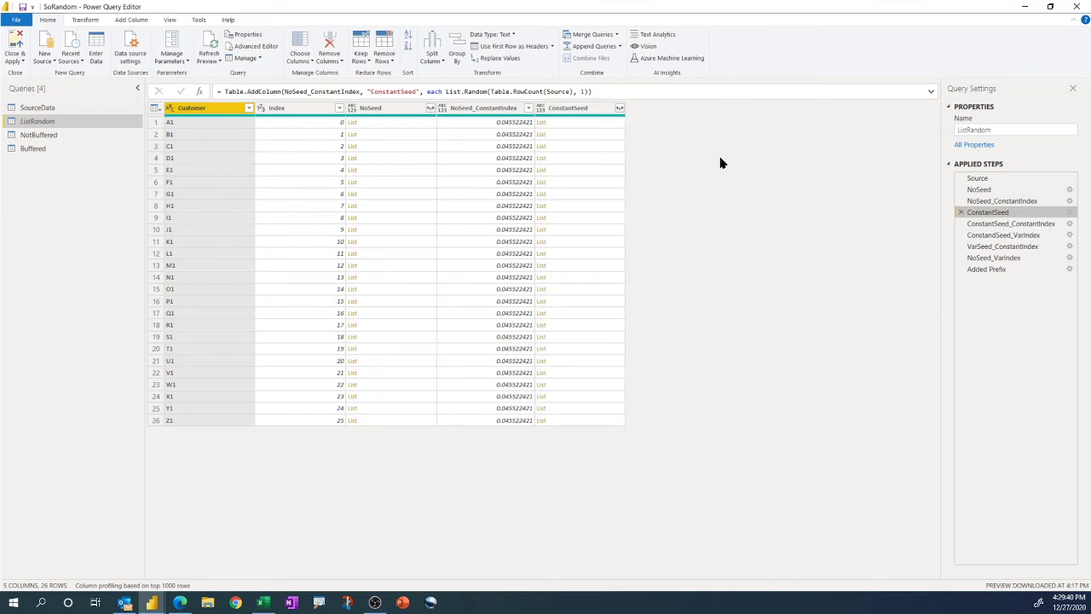
click(573, 128)
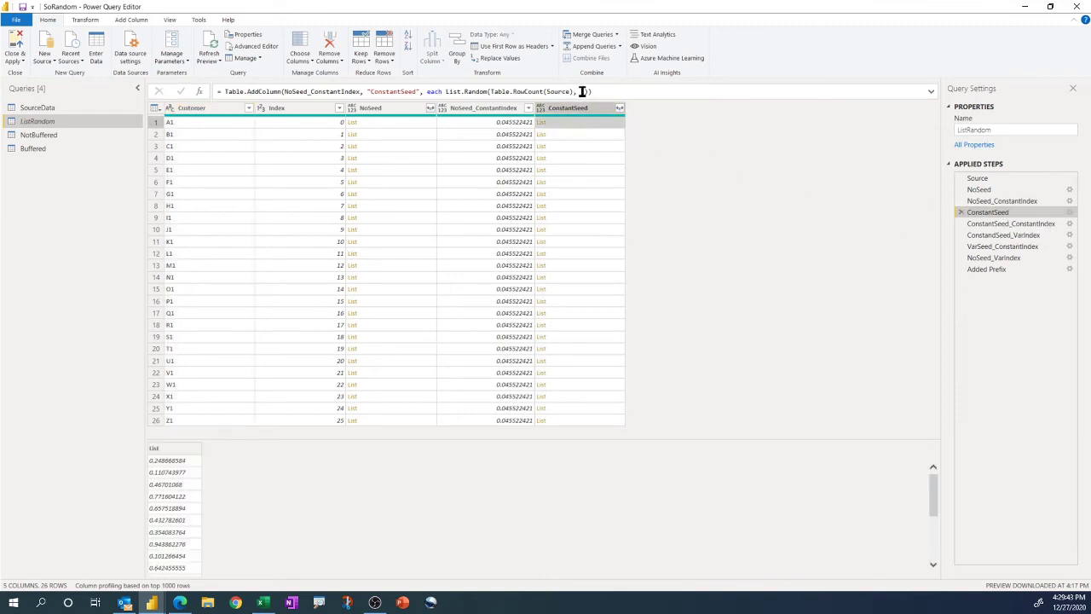
click(570, 132)
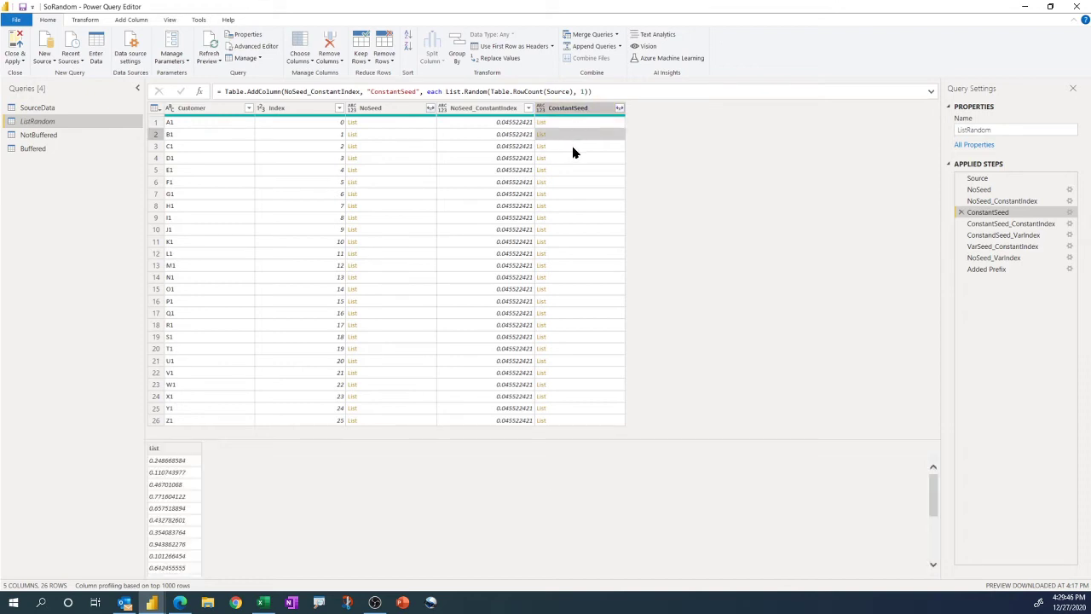
click(574, 161)
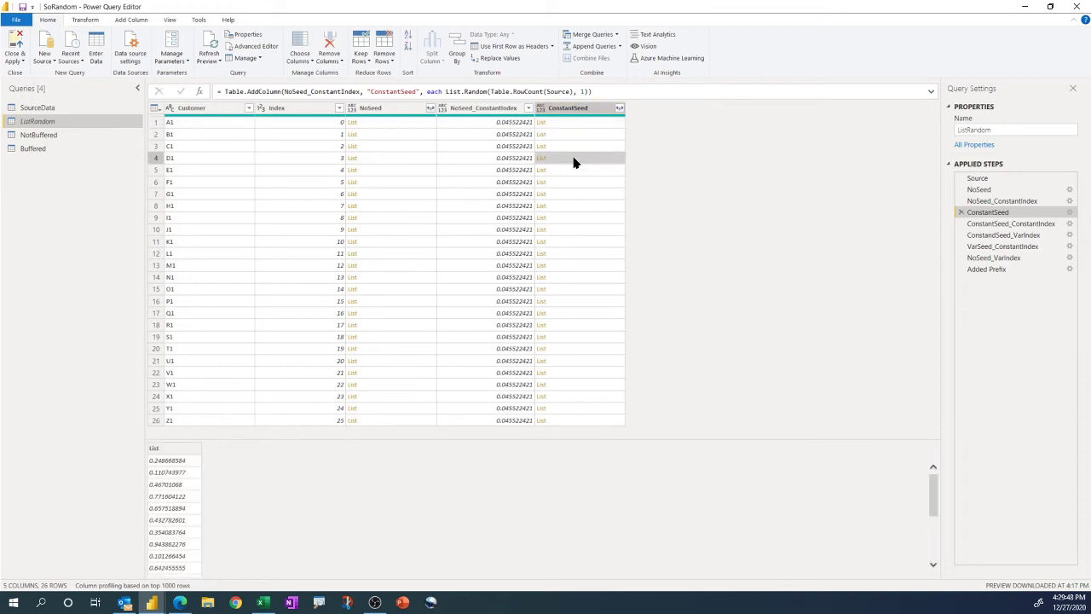
click(574, 173)
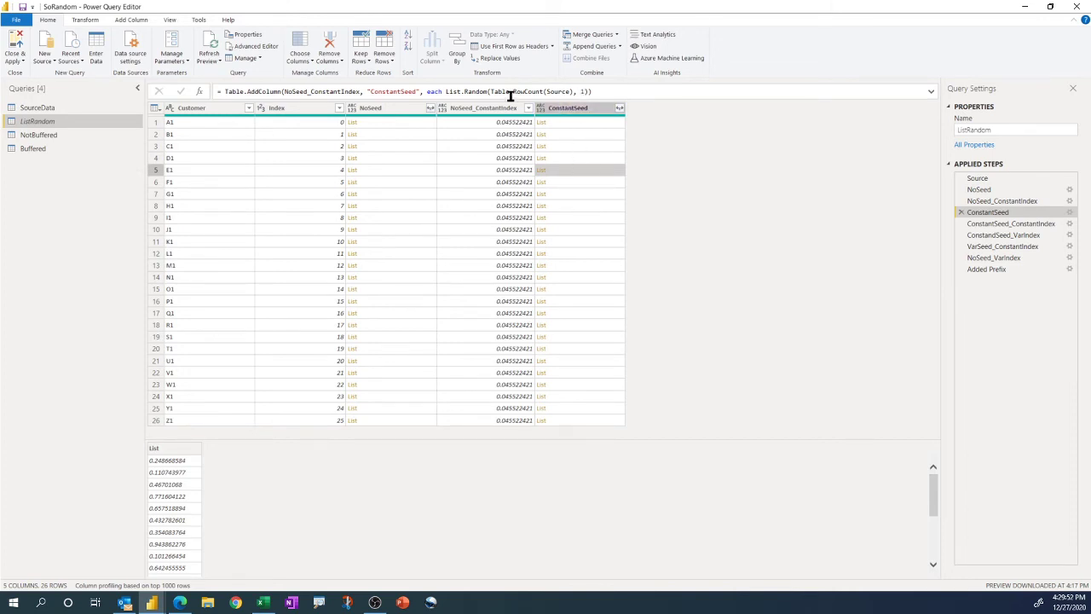
drag(490, 92, 576, 93)
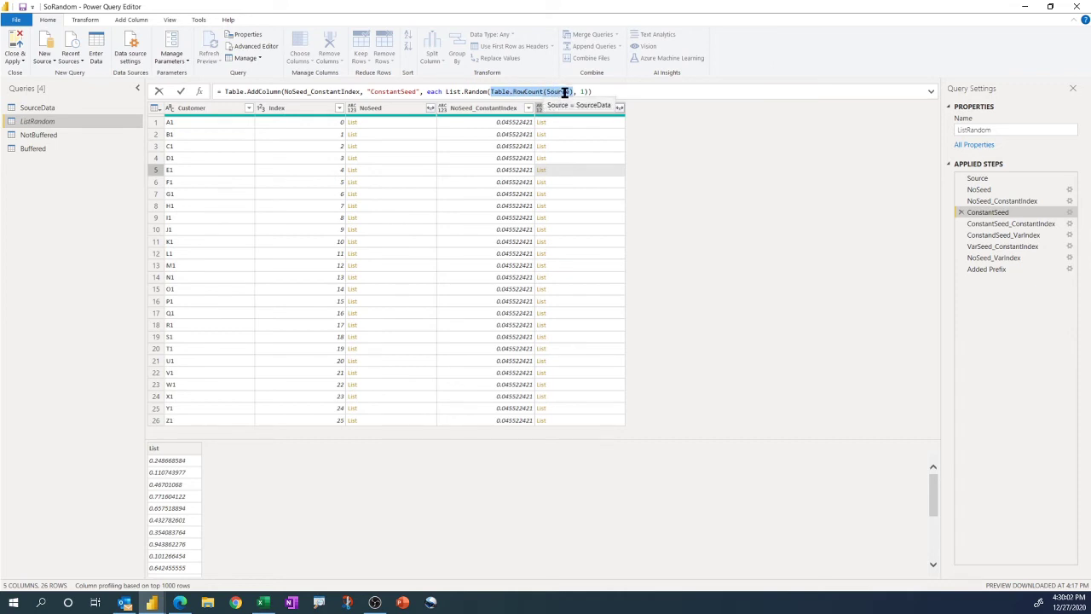
Refresh the ConstantSeed_ConstantIndex preview twice, and highlight the [Index] position in the ConstandSeed_VarIndex step's formula.
click(1022, 225)
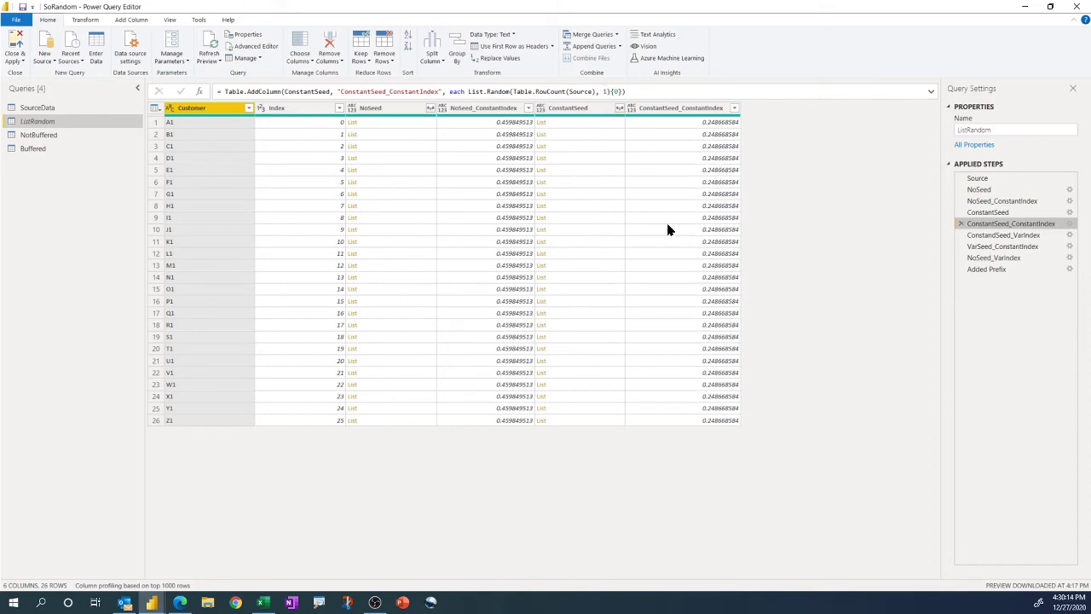
click(208, 43)
click(209, 43)
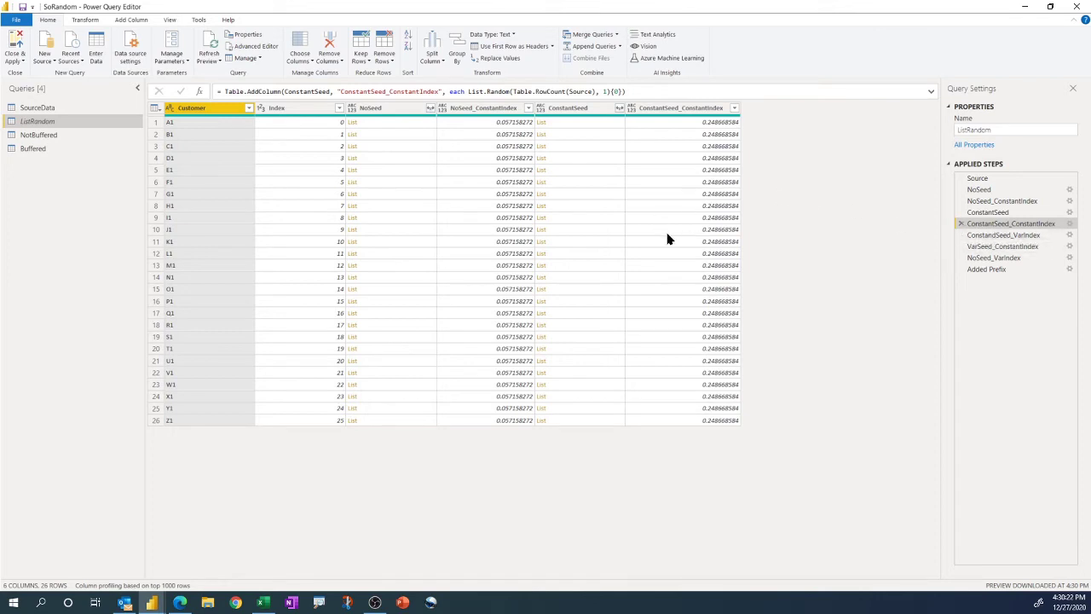
click(1023, 236)
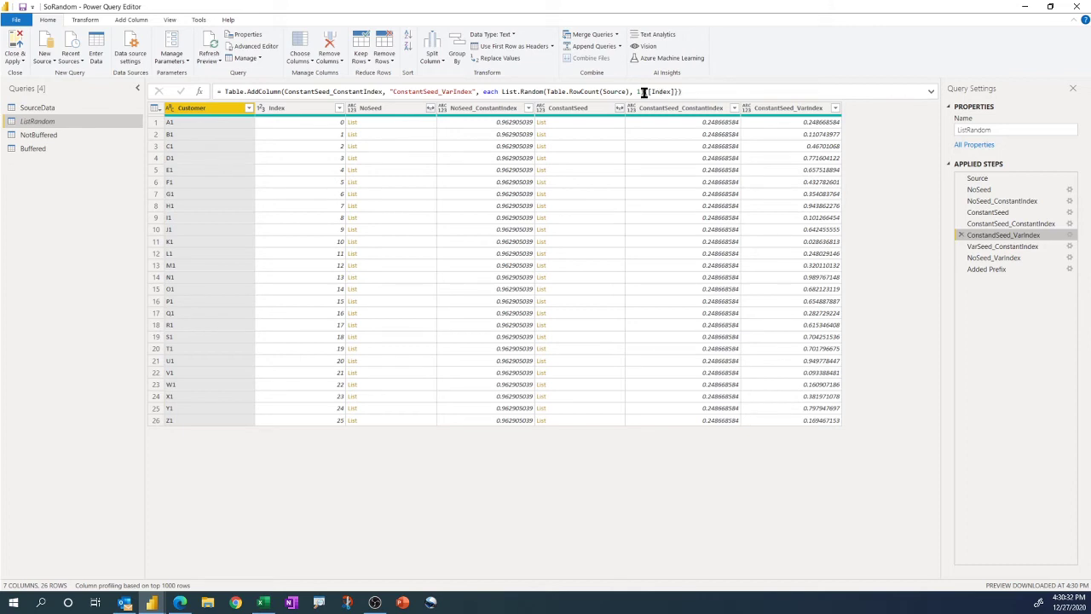
drag(648, 91, 674, 92)
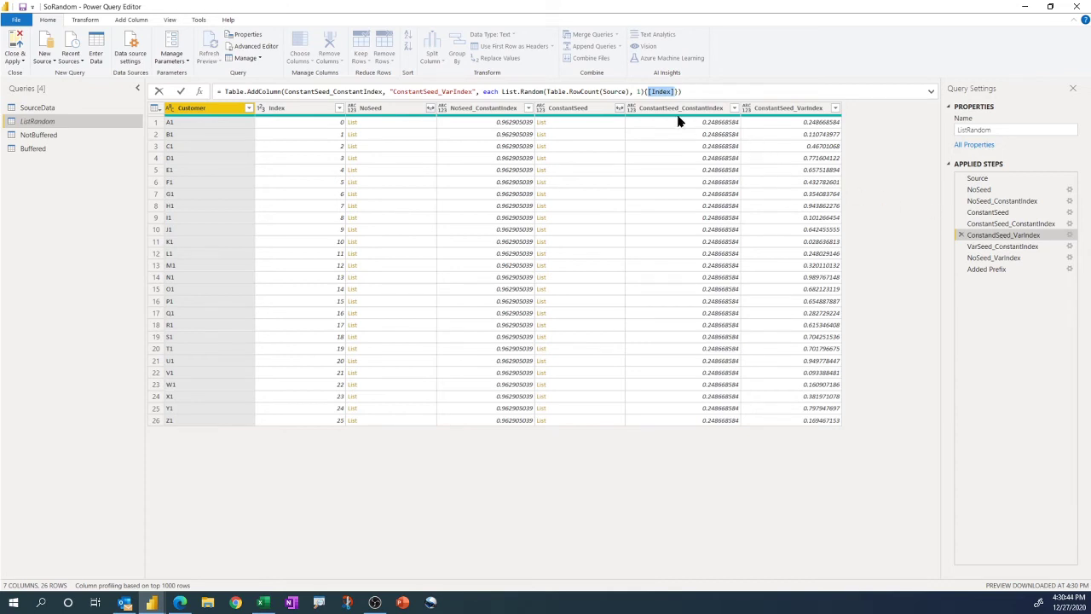
Show the VarSeed_ConstantIndex step, highlight its [Index] seed argument, and refresh the preview three times to compare the random columns.
click(997, 246)
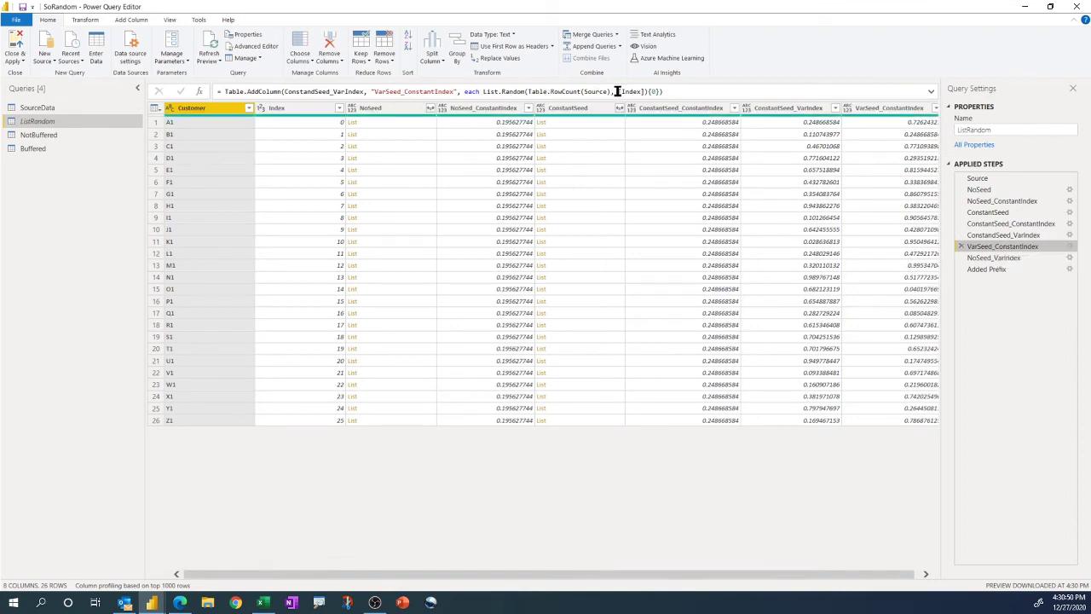
drag(616, 91, 654, 94)
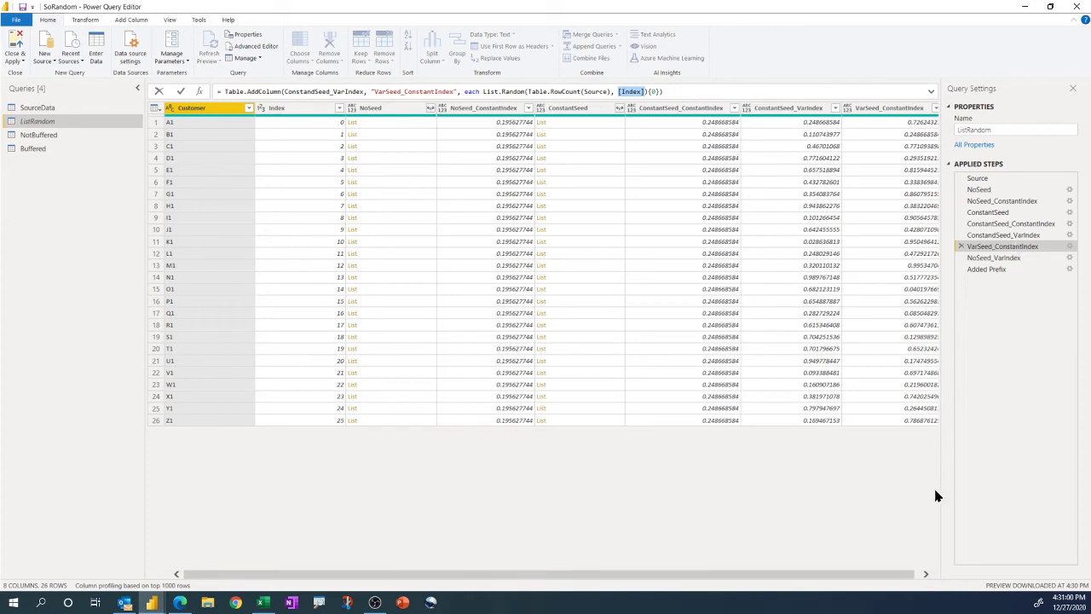
click(929, 577)
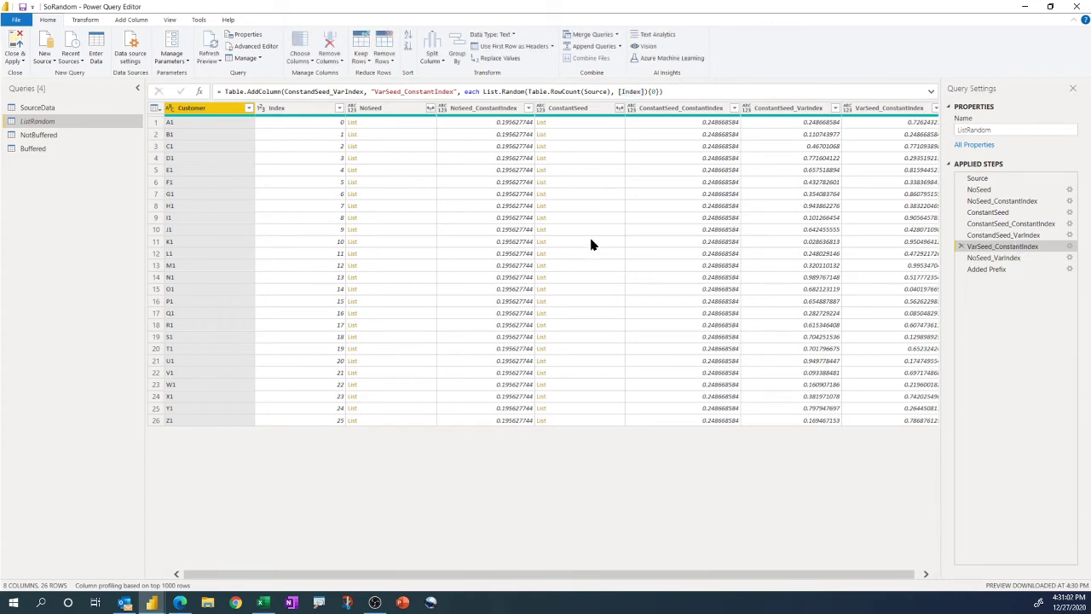
click(209, 44)
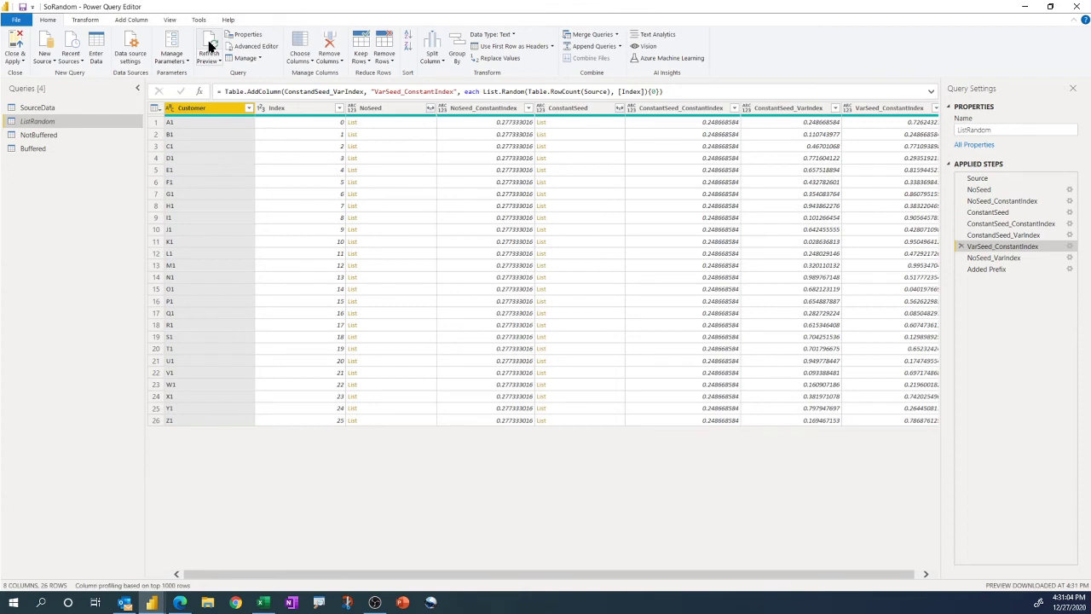
click(209, 44)
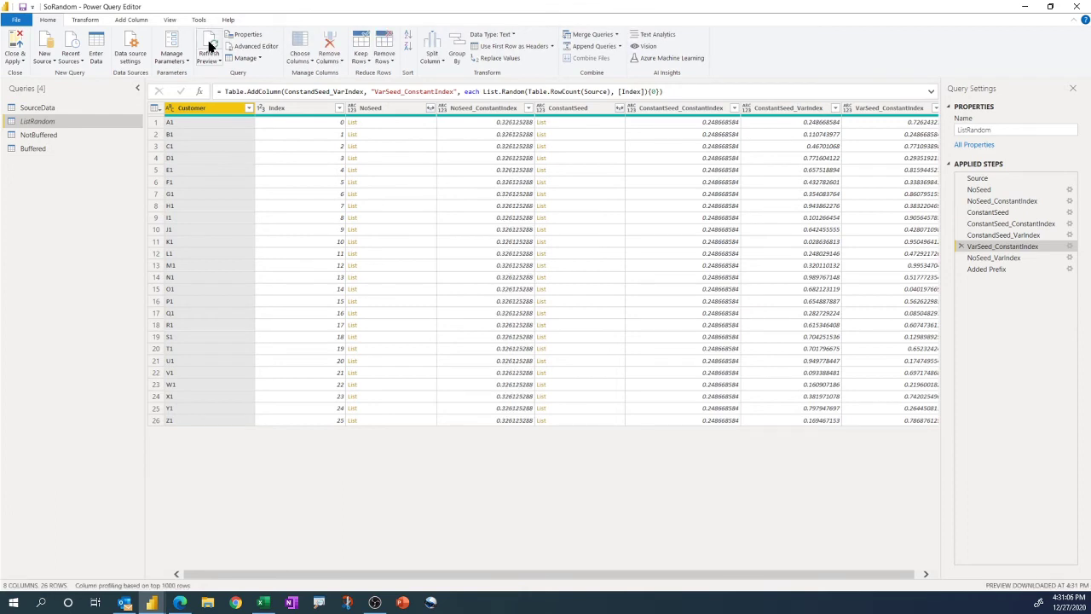
click(209, 44)
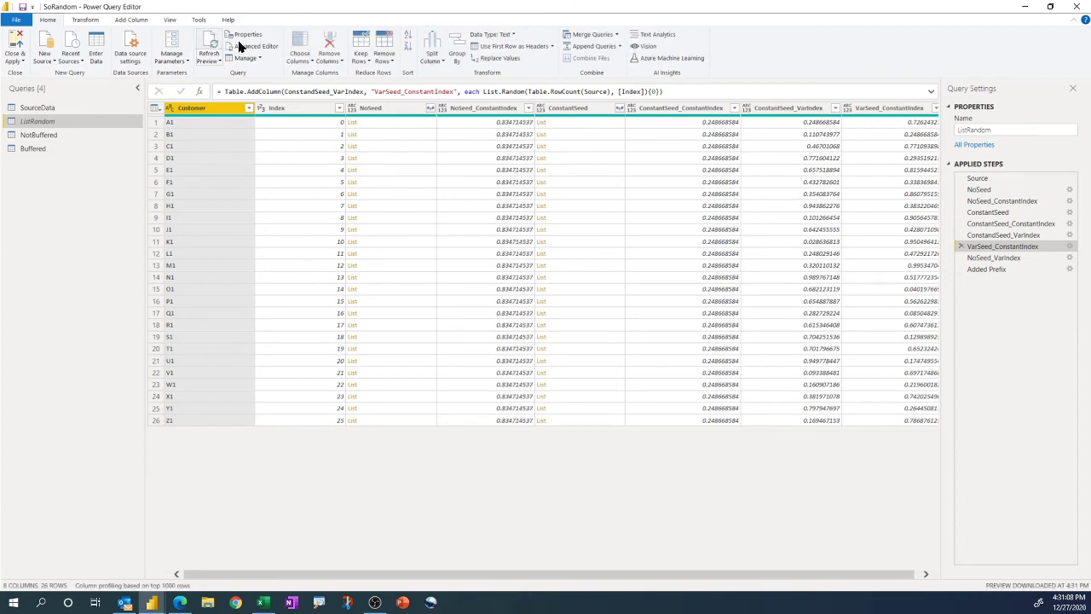
Show the NoSeed_VarIndex step and refresh its preview repeatedly to compare the NoSeed_VarIndex column with the seeded columns.
click(1019, 260)
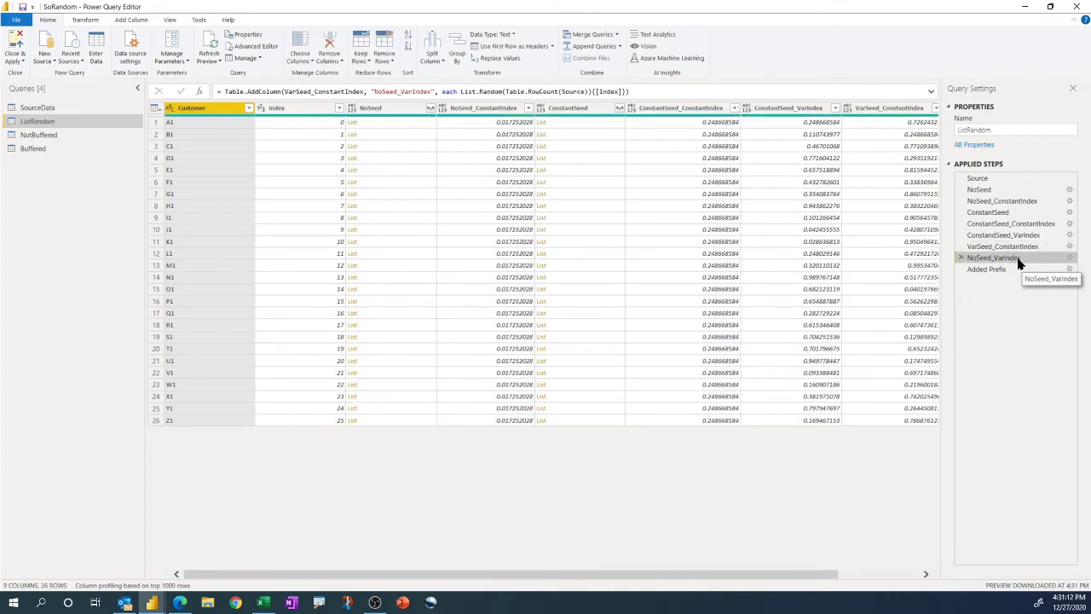
click(909, 574)
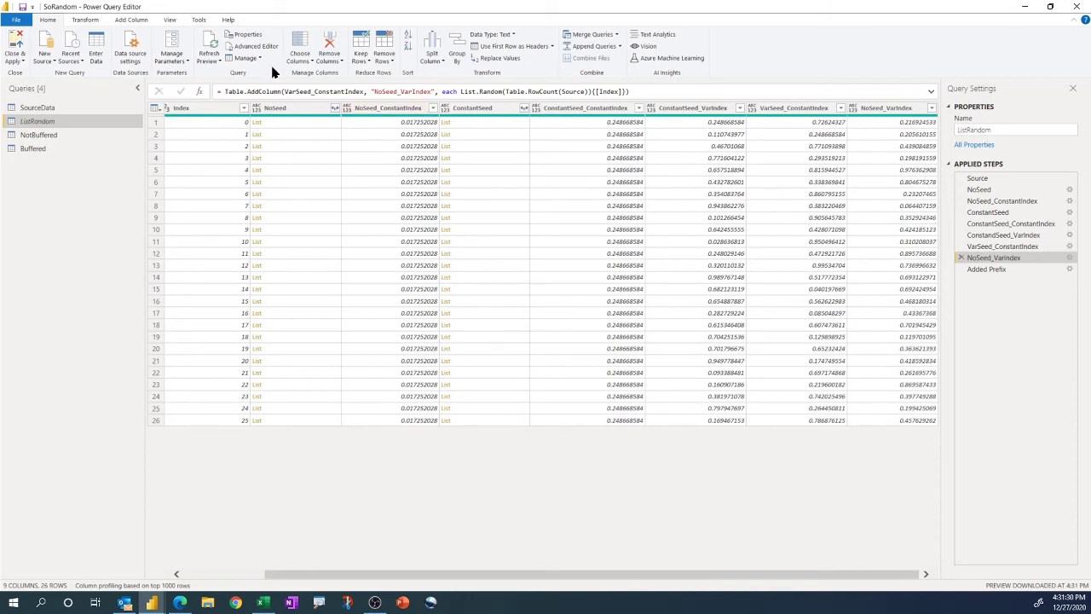
click(213, 45)
click(213, 45)
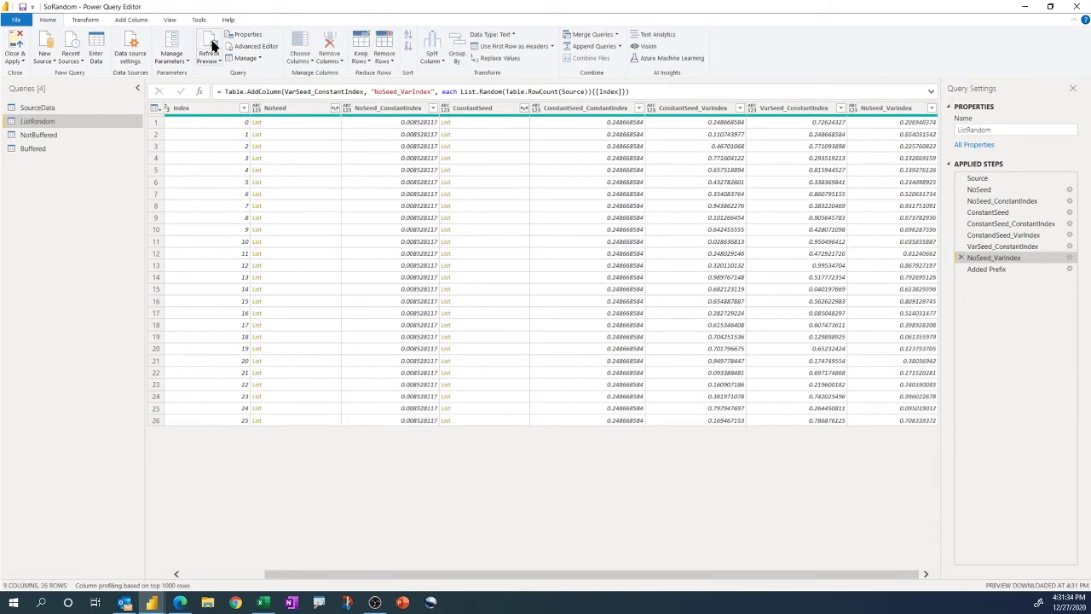
click(214, 45)
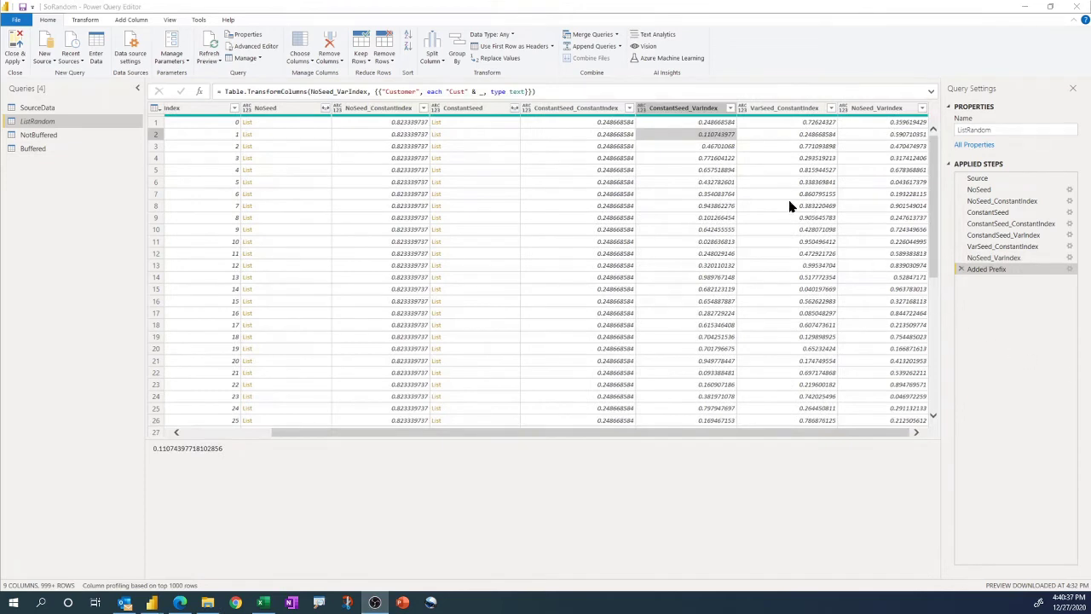
Select the ConstantSeed_VarIndex column and examine the ConstandSeed_VarIndex step's List.Random formula with seed 1.
click(694, 114)
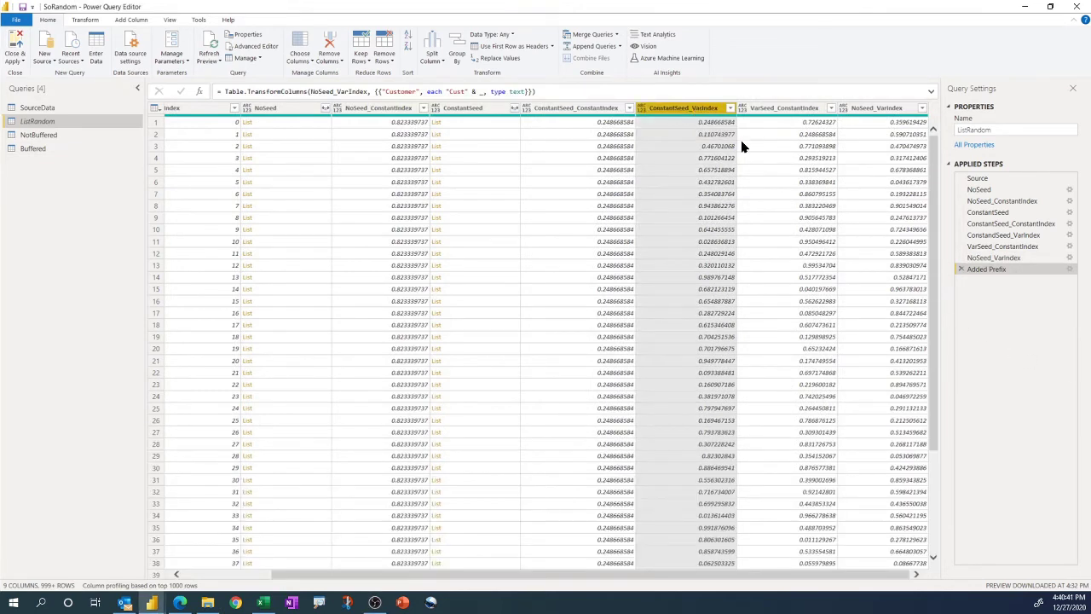
click(1006, 235)
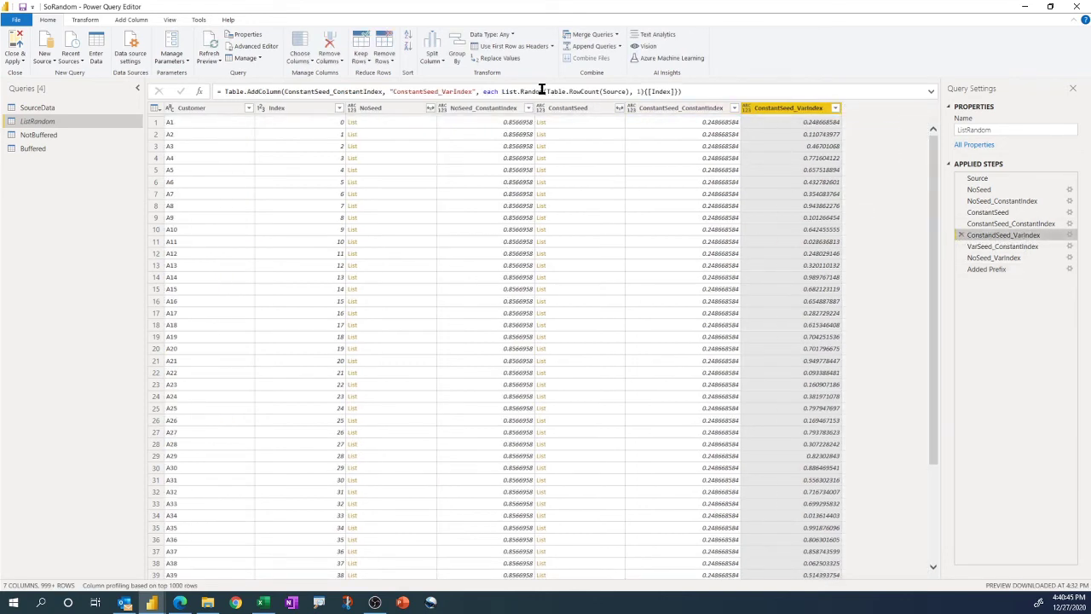
text(1)
key(Return)
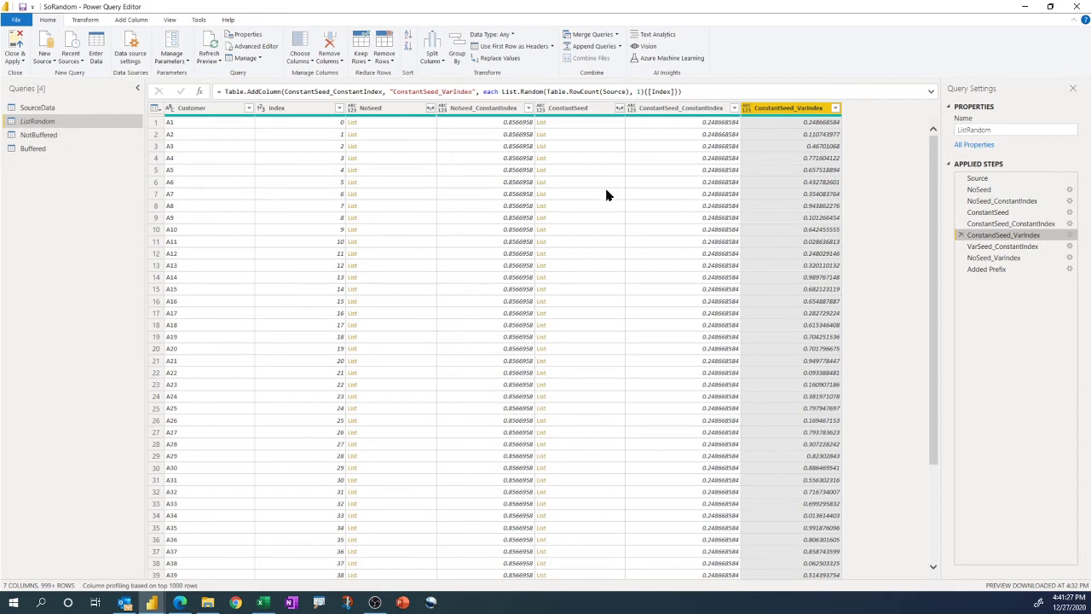
Review how the SourceData query is built through its Source, Added Custom and Added Index steps.
click(45, 109)
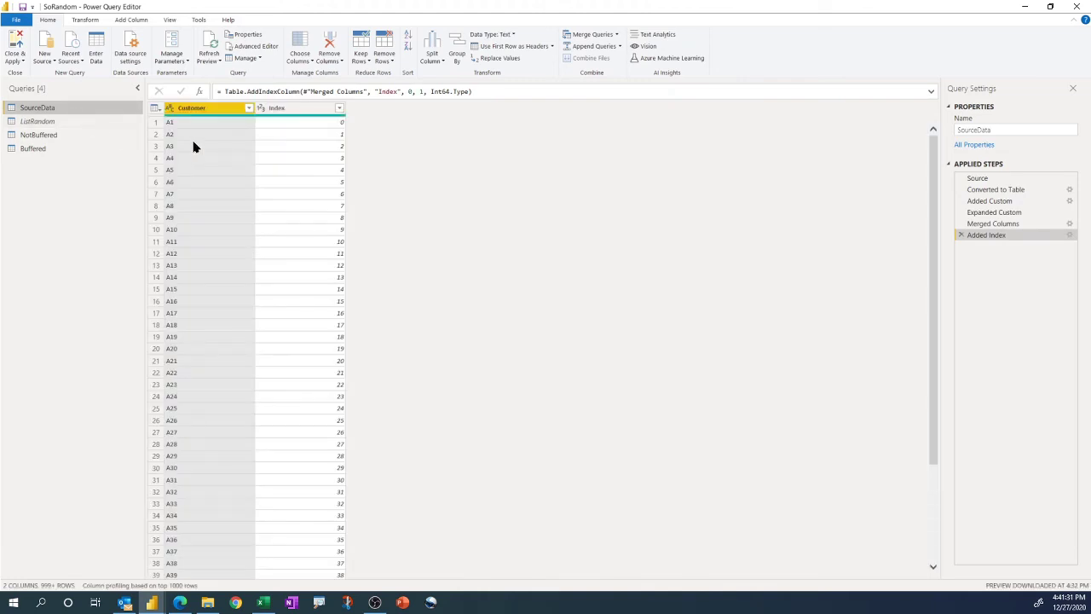
click(993, 178)
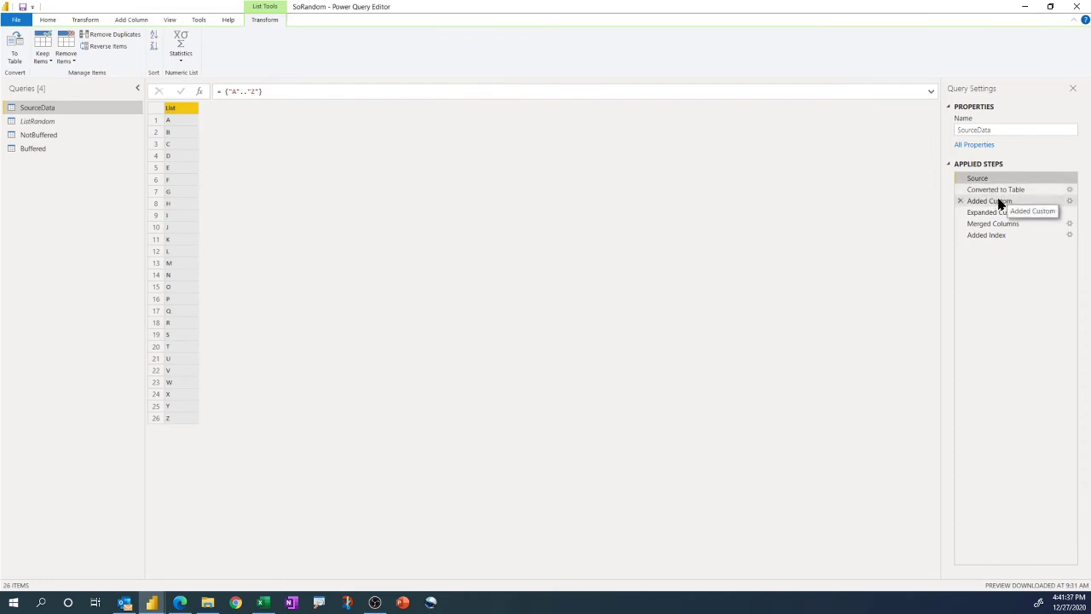
click(999, 202)
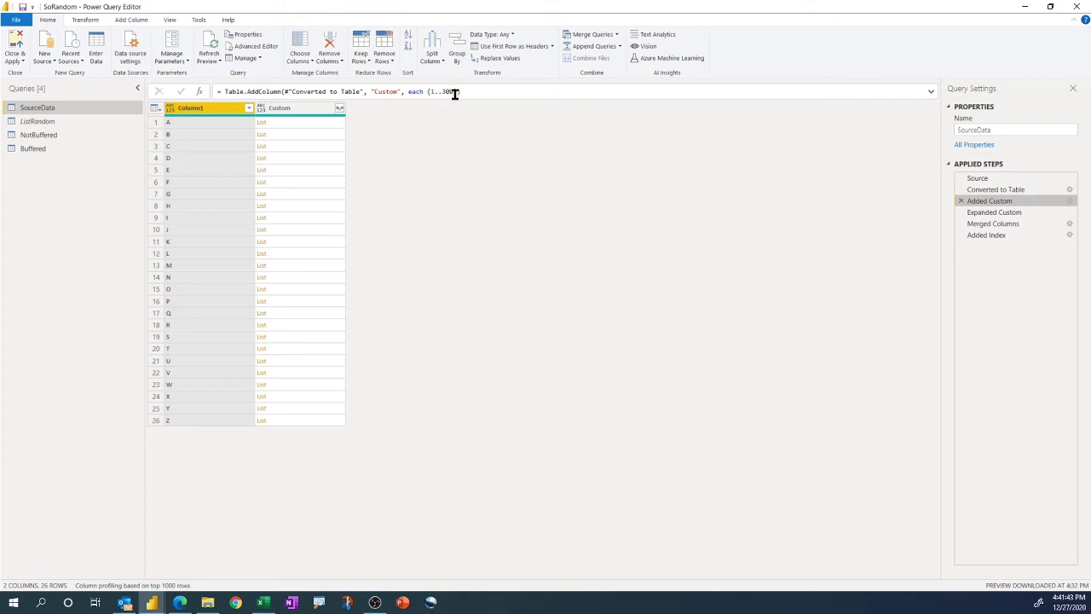
click(986, 237)
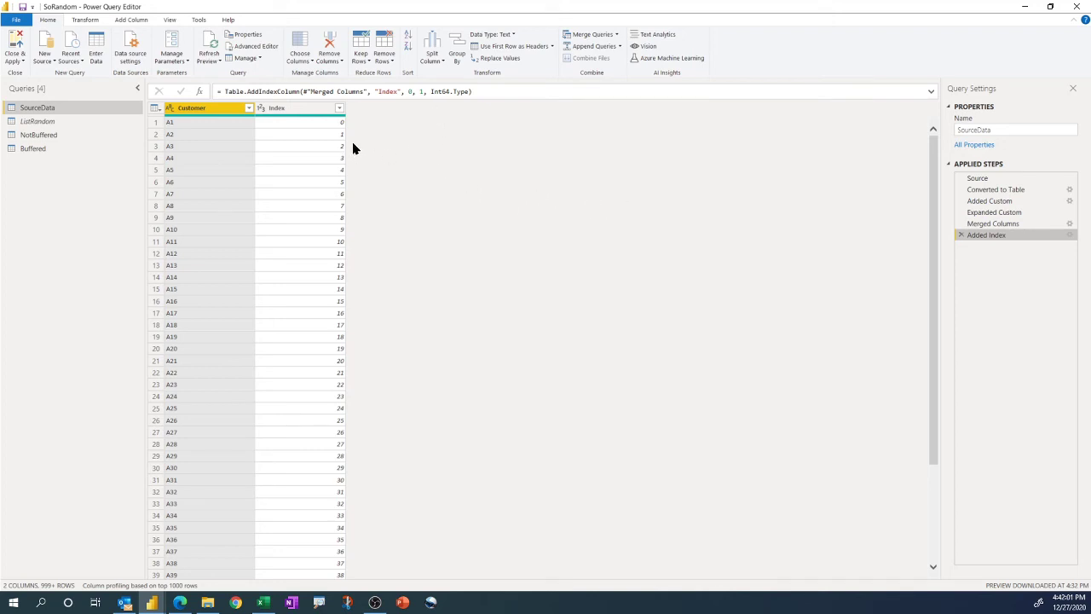
Review the NotBuffered query's Source step and the List.Random formula in its Added Custom1 step.
click(77, 139)
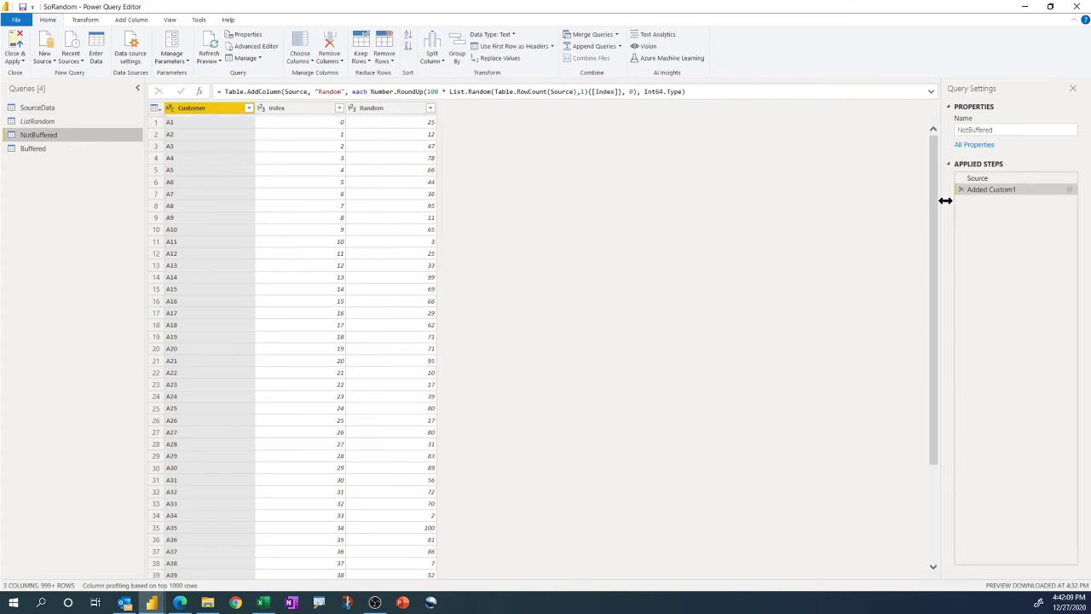
click(987, 182)
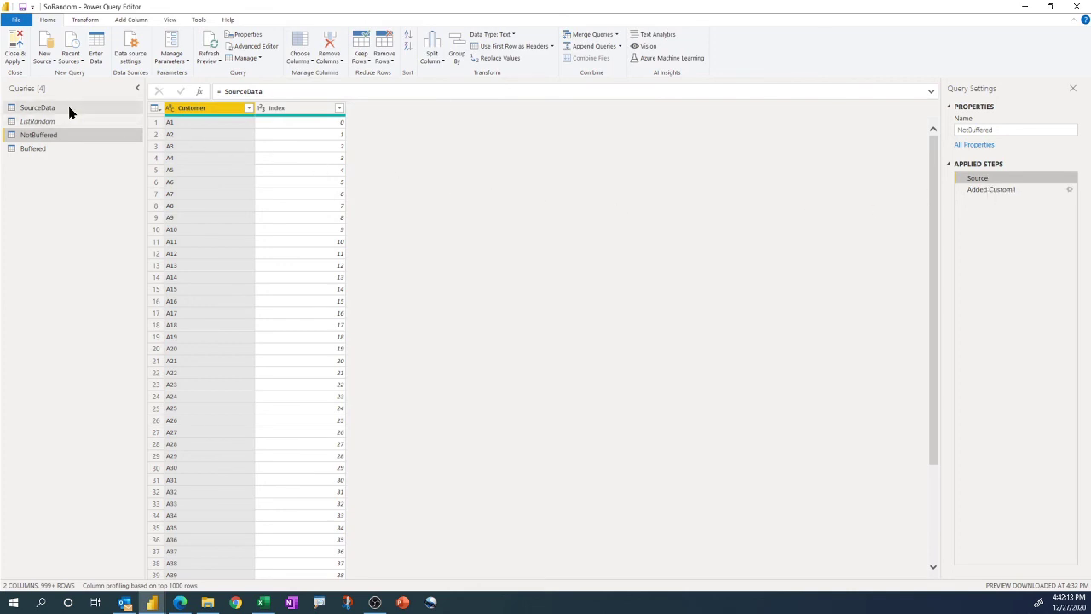
click(993, 190)
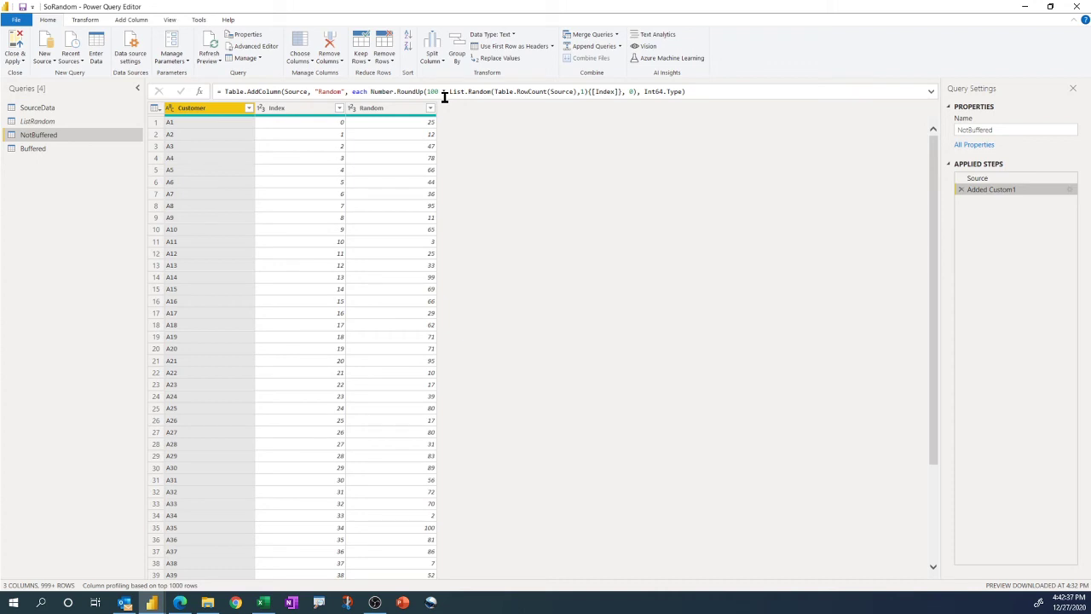
click(575, 91)
text())
Review the Buffered query's Source, RandomBuffered and Added Custom1 steps, highlighting the RandomBuffered reference in the last formula.
click(61, 150)
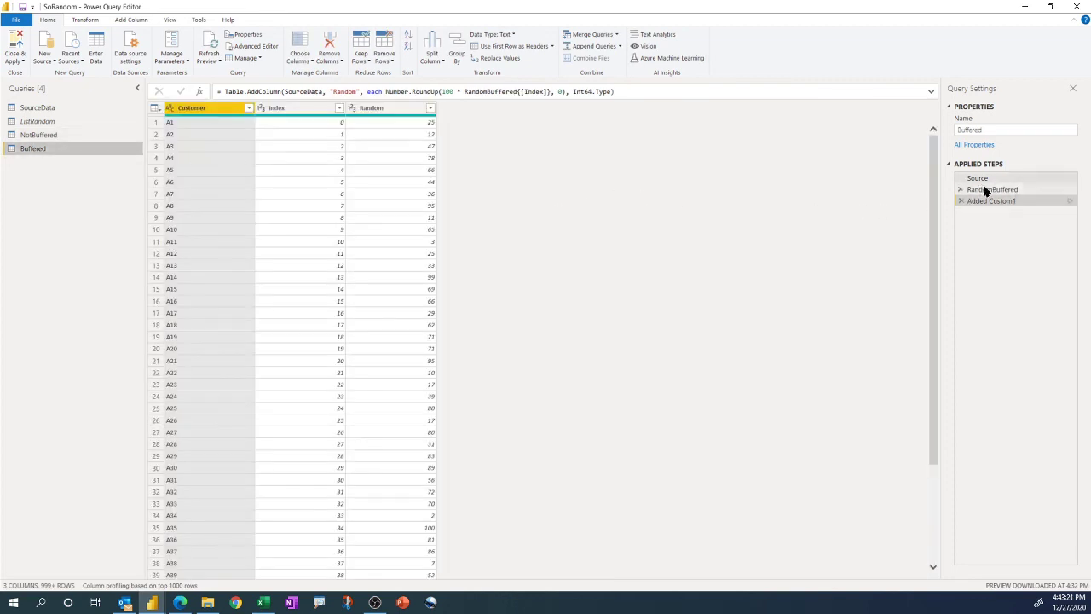
click(989, 179)
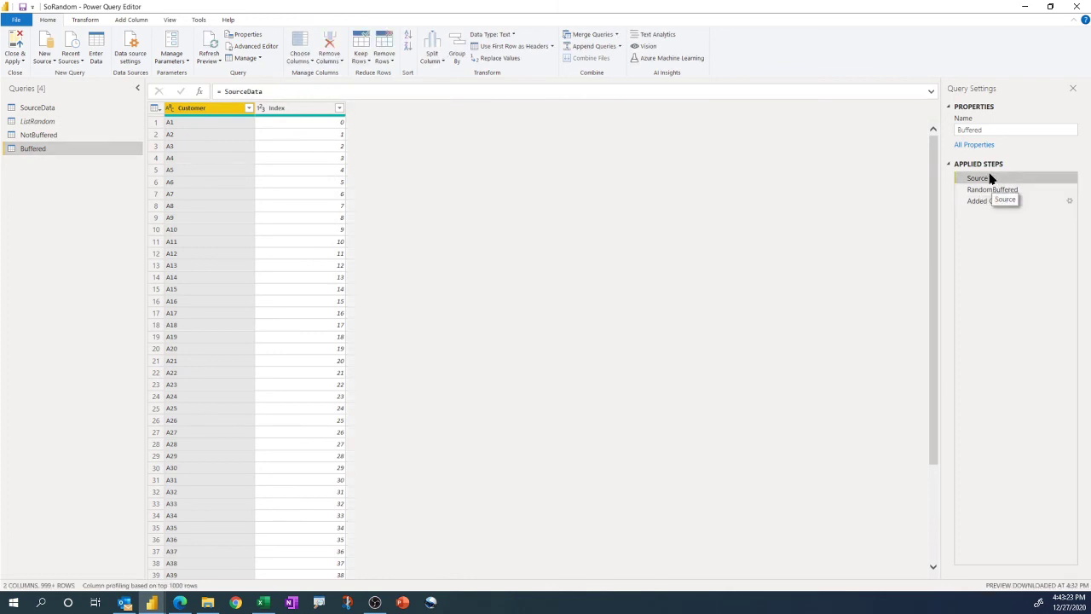
click(993, 191)
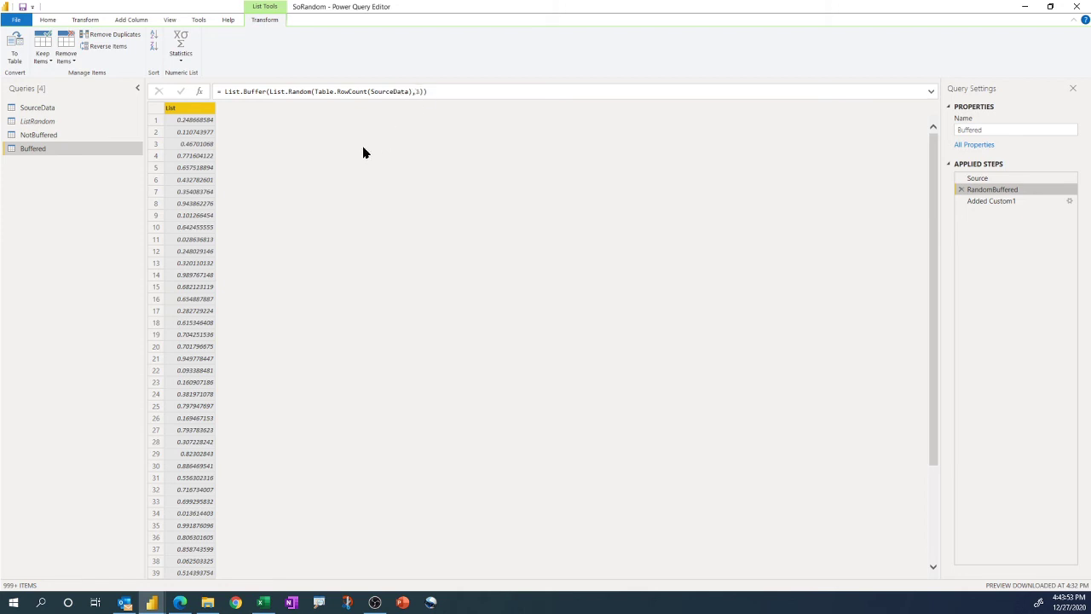
click(1001, 202)
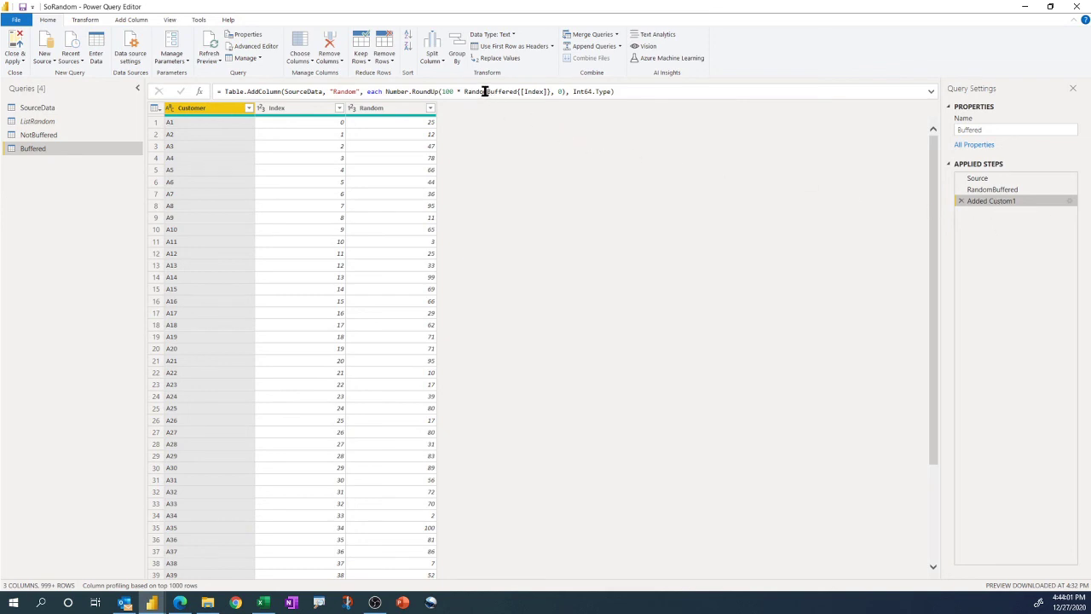
drag(463, 92, 516, 92)
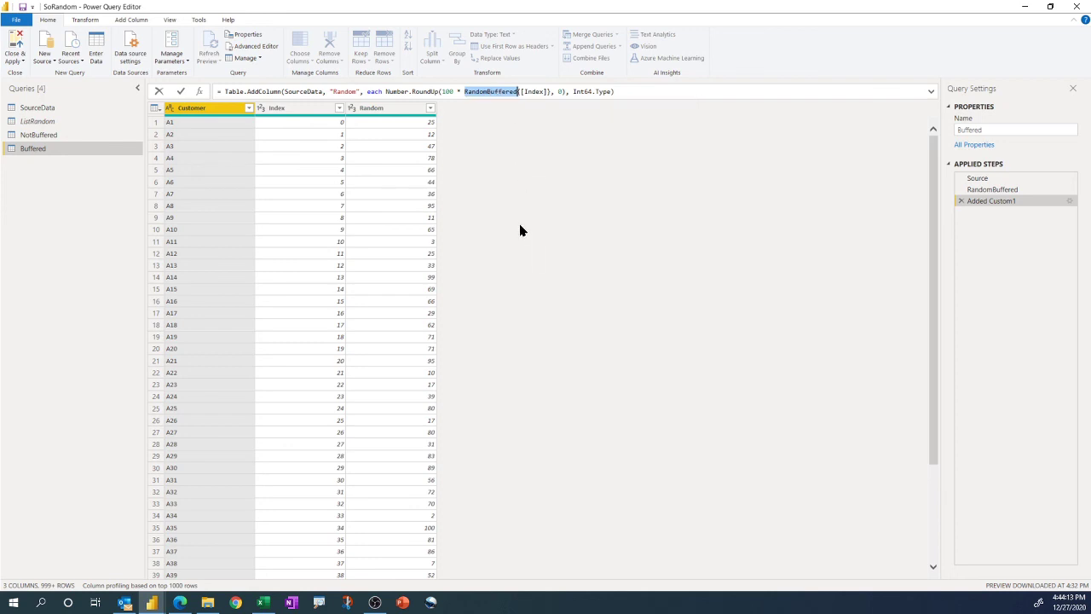
click(75, 162)
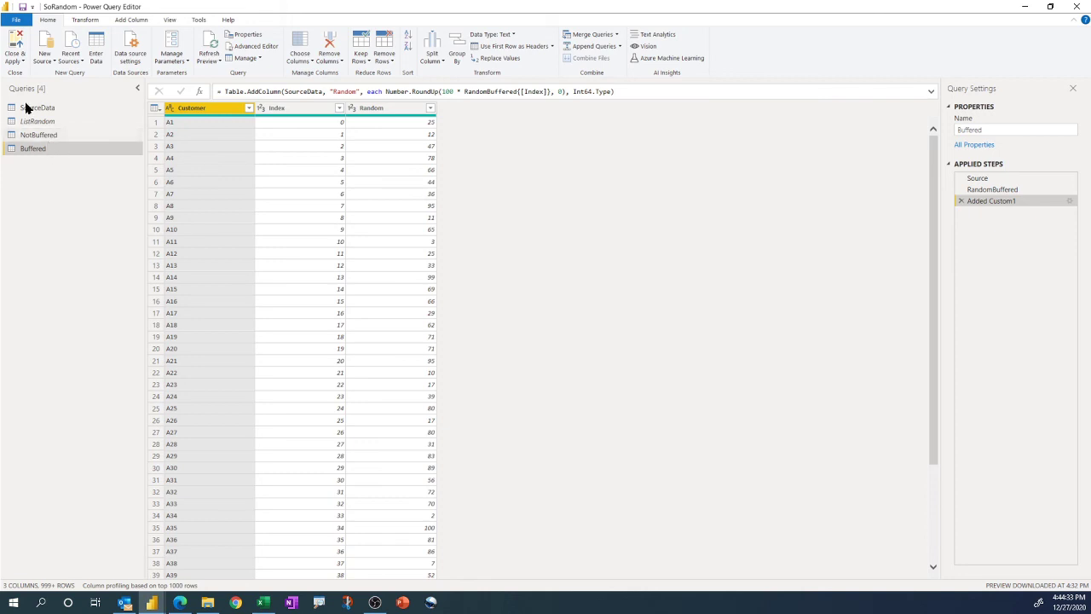
Apply the query changes and close the query editor.
click(13, 42)
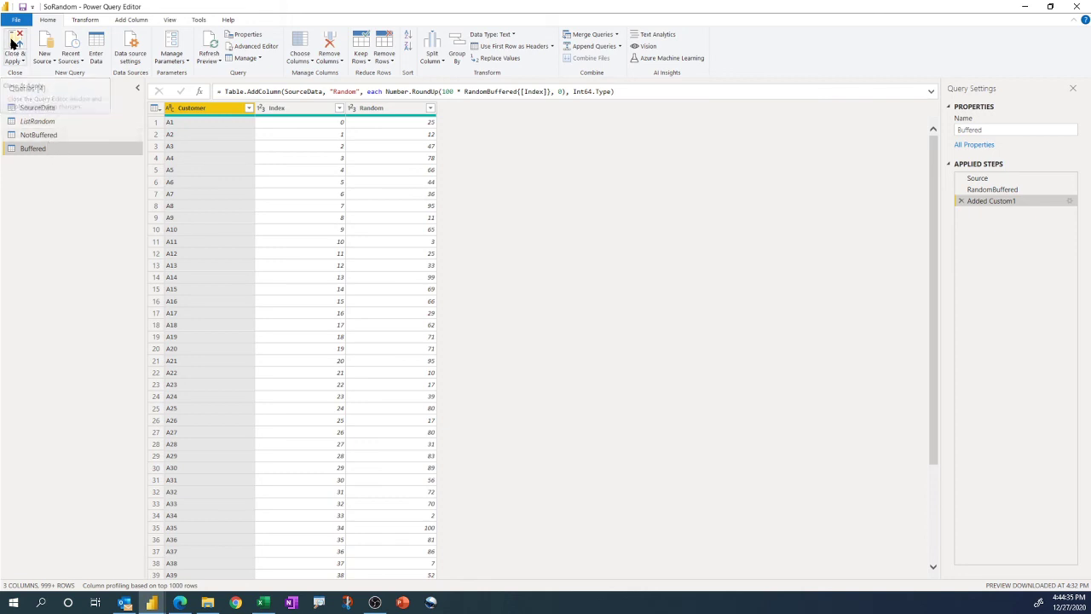